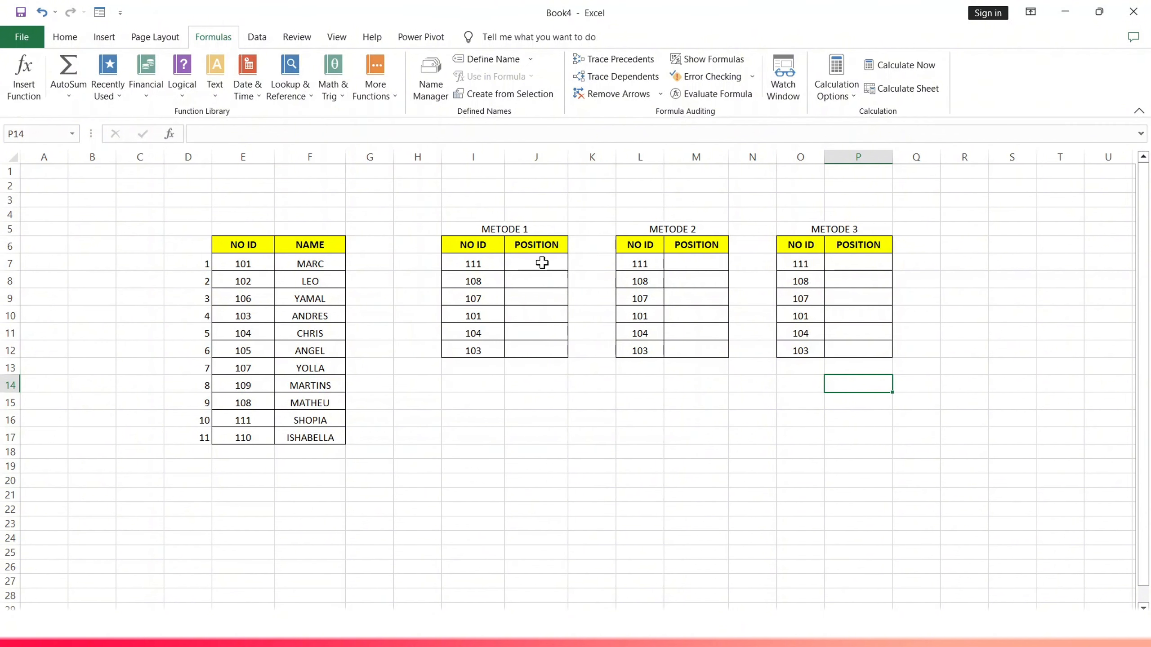
Highlight the METODE 1 heading in blue and open the Insert Function dialog for cell J7
{"action": "left_click", "coordinate": [534, 228]}
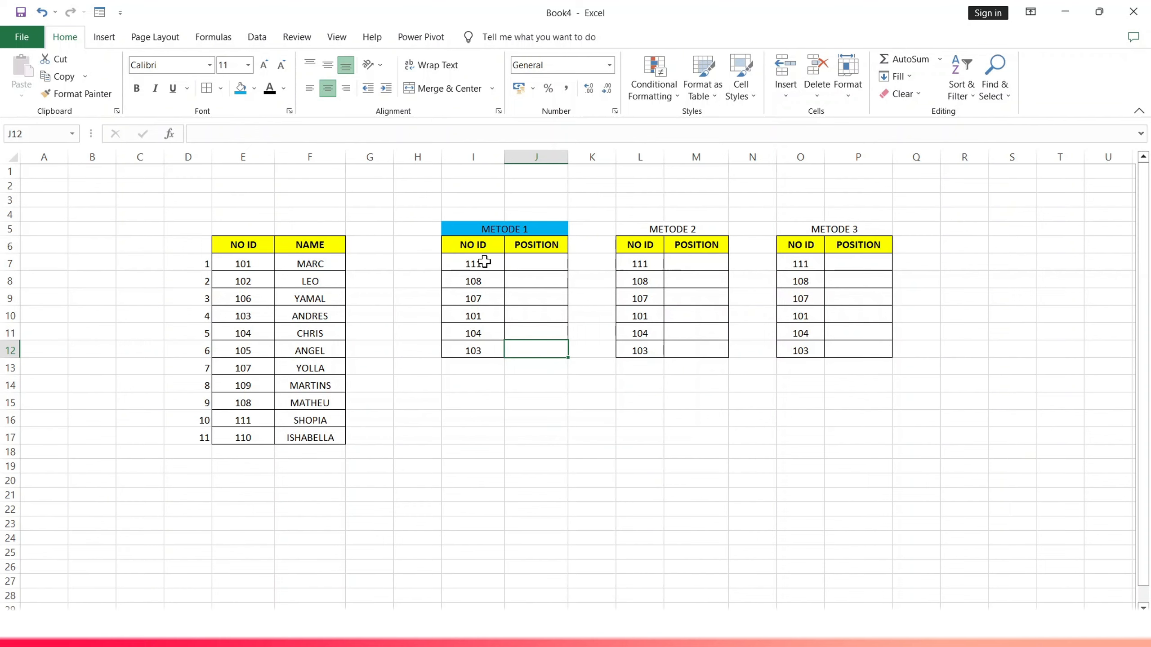
{"action": "left_click", "coordinate": [521, 259]}
{"action": "double_click", "coordinate": [529, 260]}
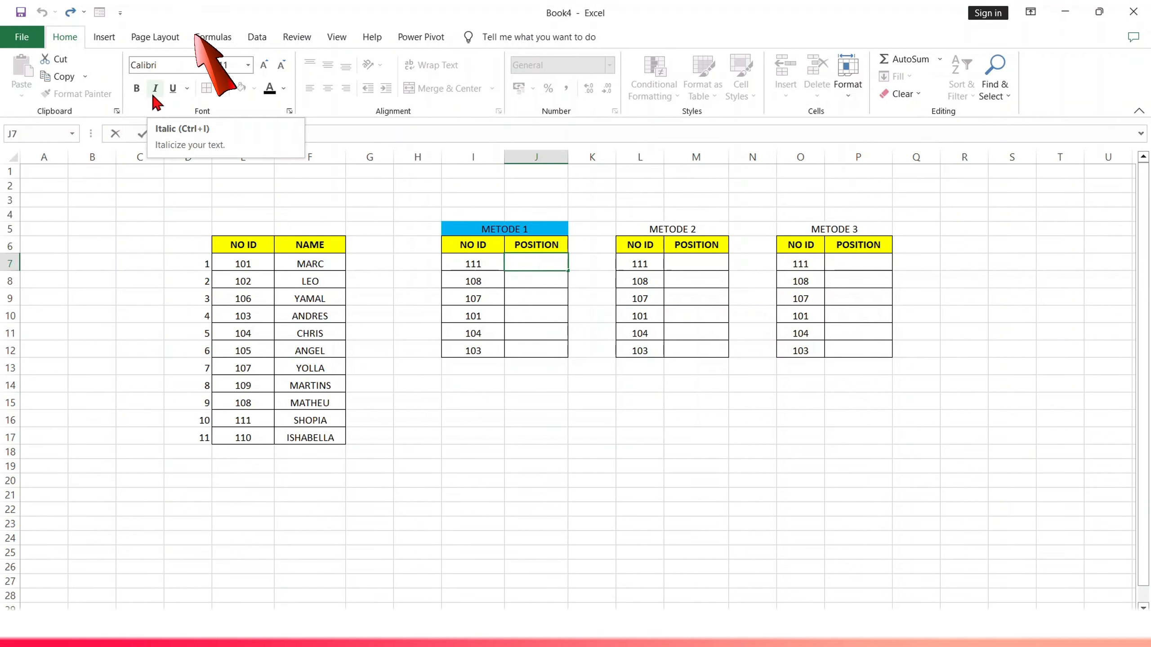
{"action": "left_click", "coordinate": [212, 37]}
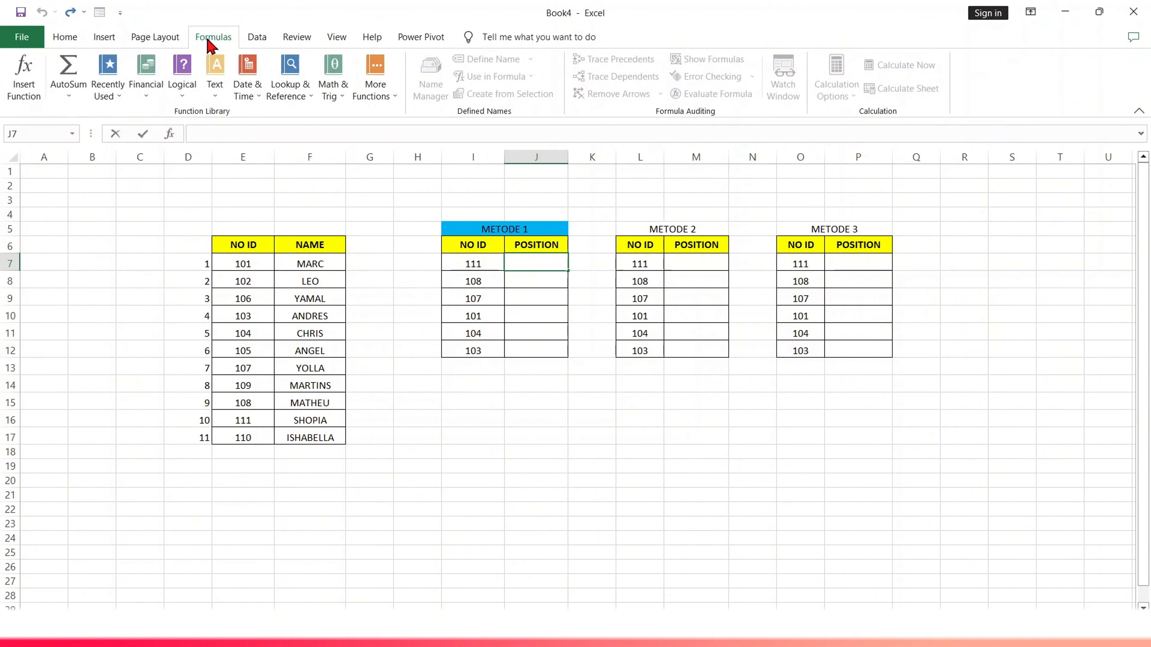
{"action": "left_click", "coordinate": [110, 97]}
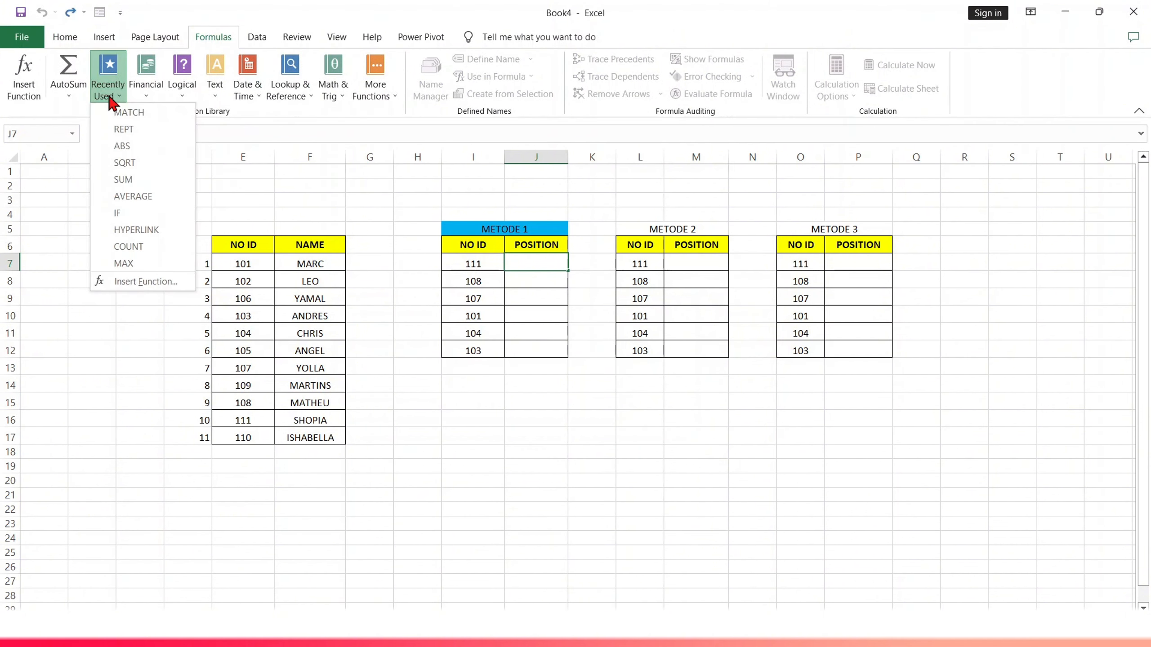
{"action": "left_click", "coordinate": [131, 281]}
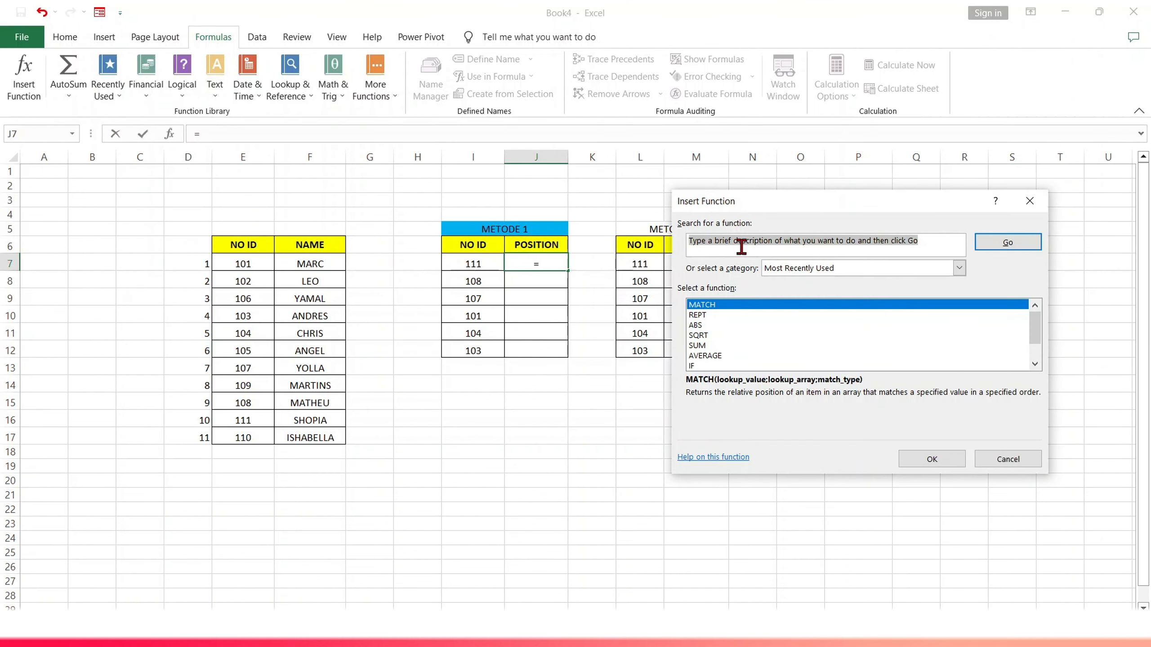
Search for the MATCH function and insert it into cell J7
{"action": "left_click", "coordinate": [741, 245]}
{"action": "key", "text": "ctrl+a"}
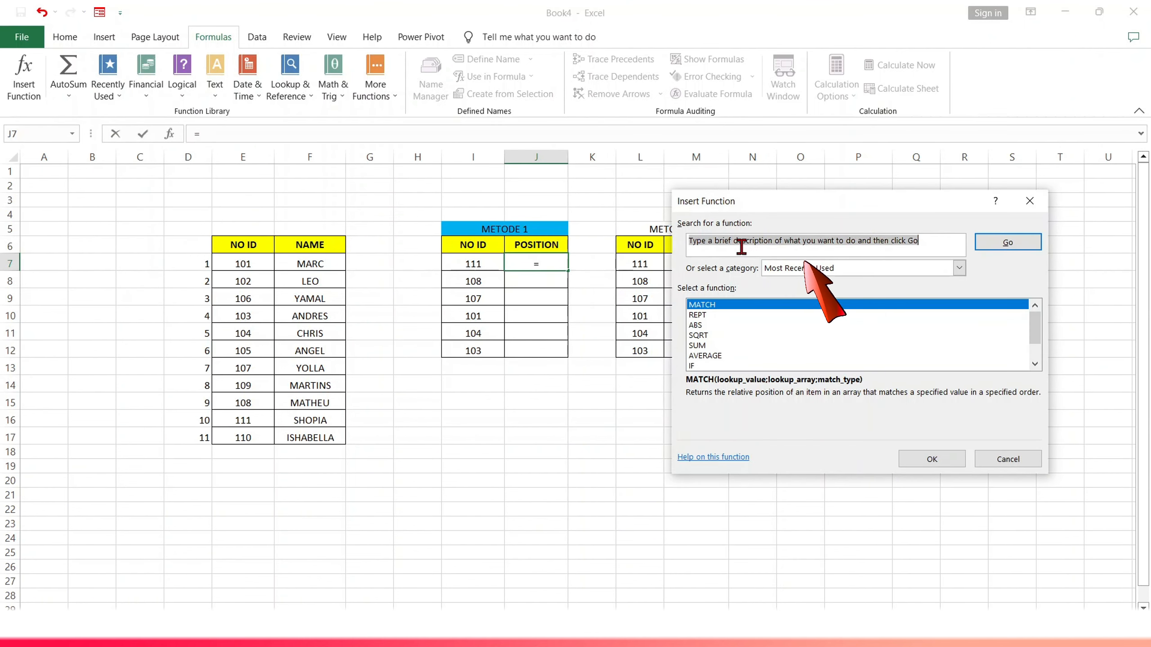
{"action": "key", "text": "BackSpace"}
{"action": "type", "text": "MATCH"}
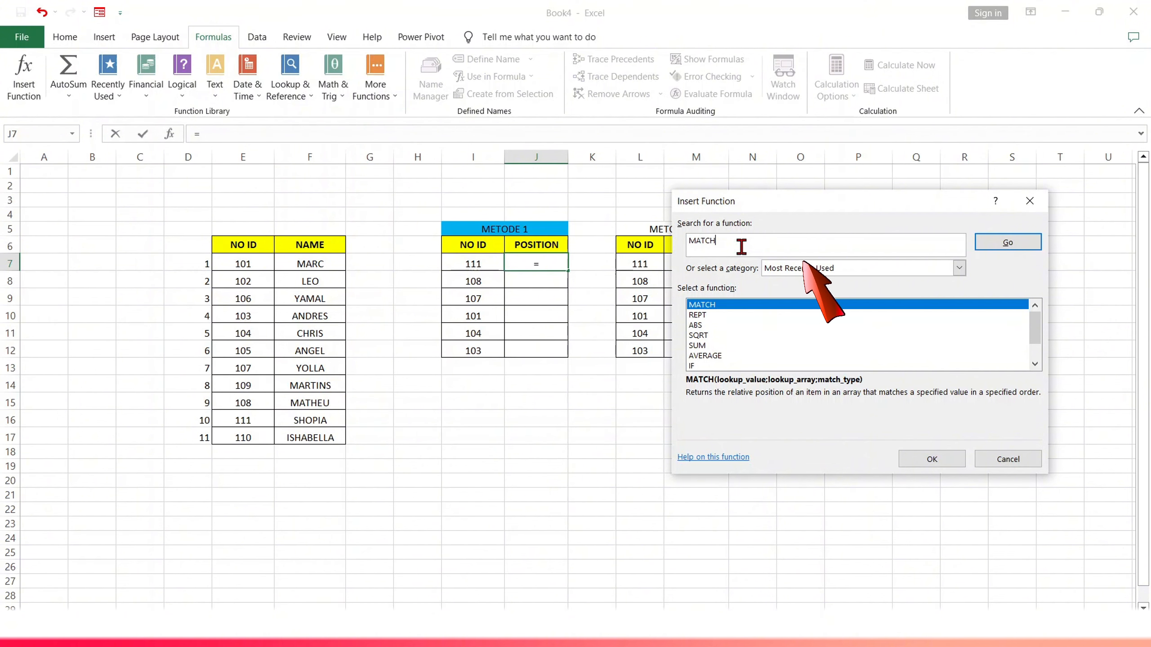
{"action": "left_click", "coordinate": [984, 245]}
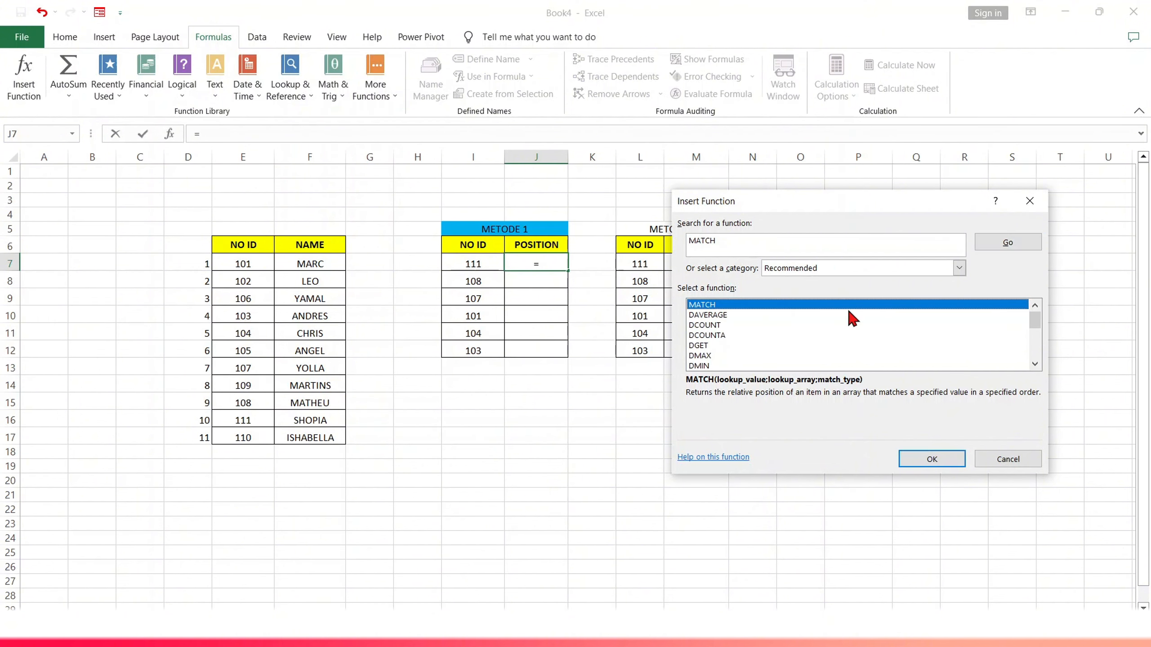
{"action": "left_click", "coordinate": [916, 458]}
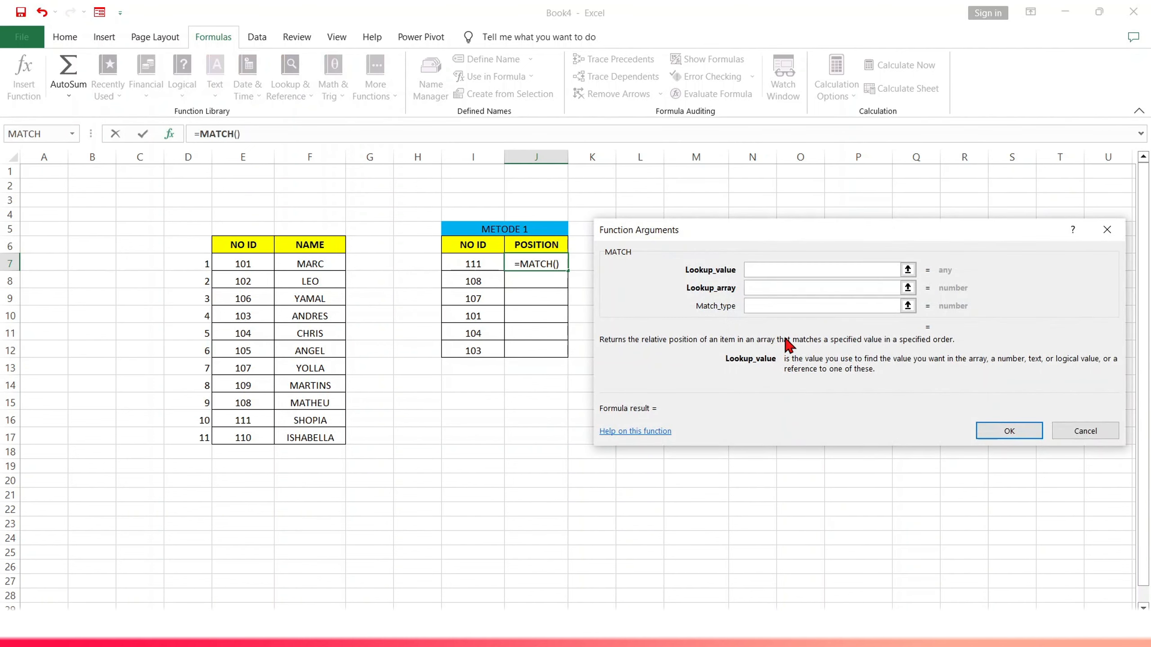
Set the MATCH lookup value to I7 and the lookup array to E7:E17, and apply the formula in J7
{"action": "left_click_drag", "start_coordinate": [697, 239], "coordinate": [682, 218]}
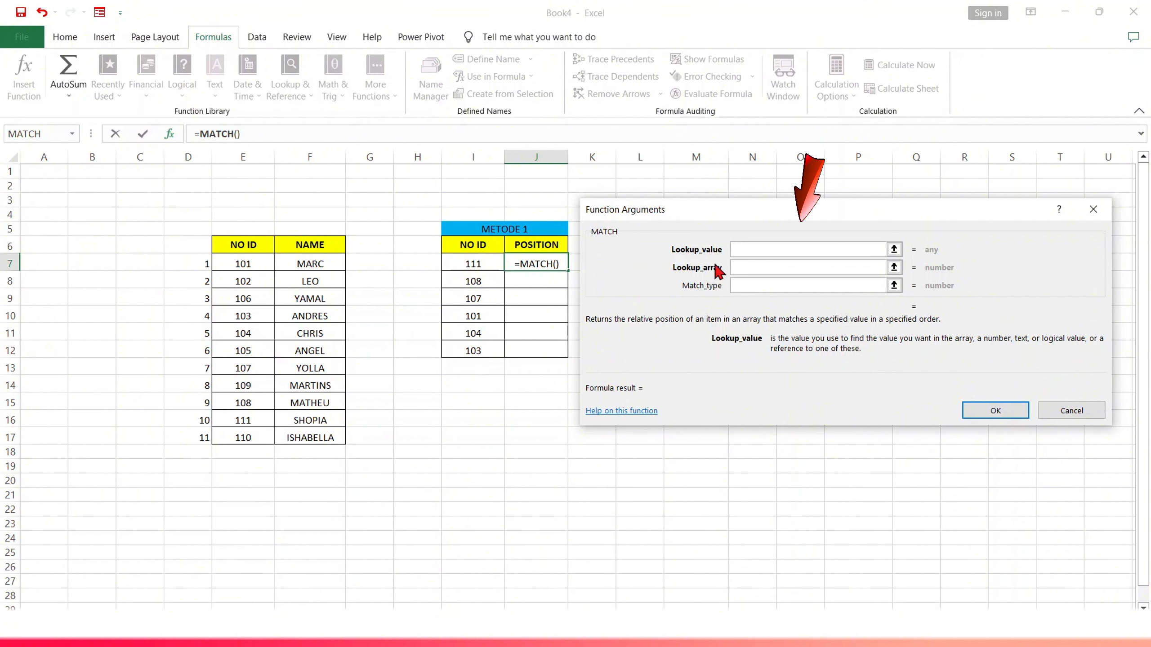
{"action": "left_click", "coordinate": [486, 259]}
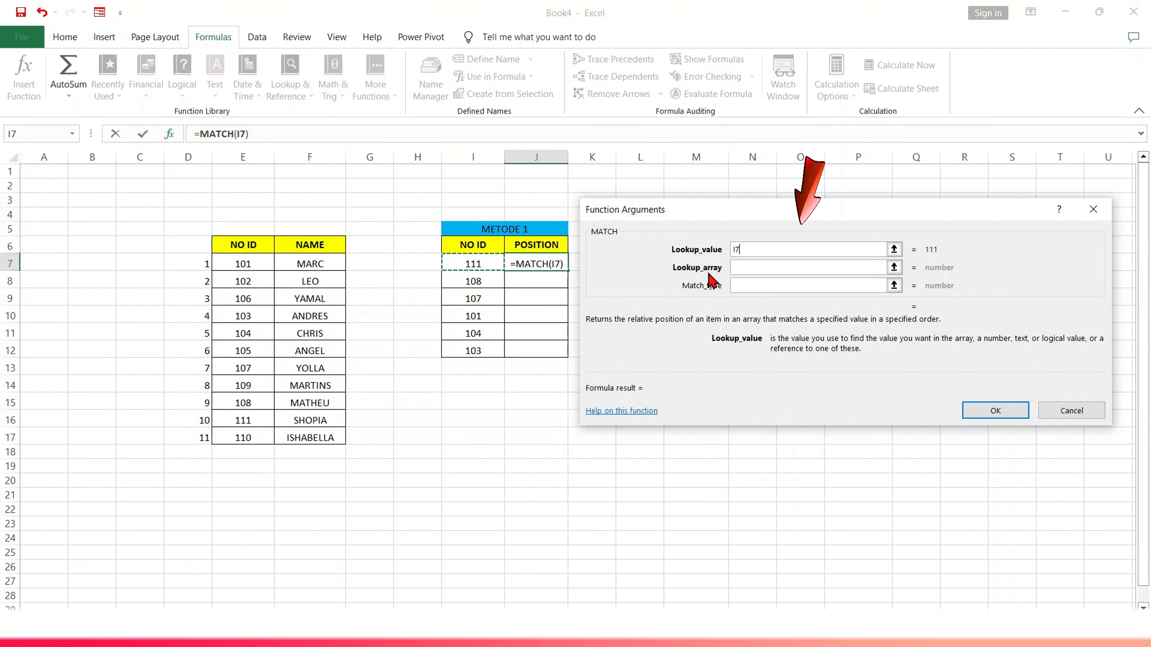
{"action": "left_click", "coordinate": [745, 267]}
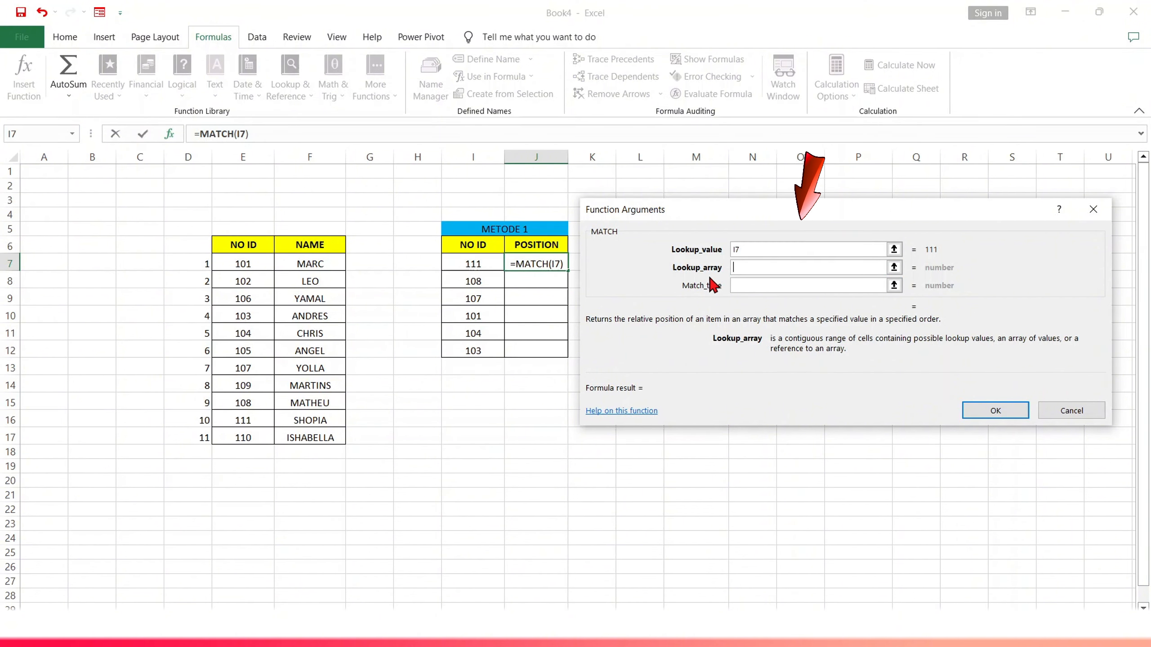
{"action": "left_click", "coordinate": [246, 264]}
{"action": "left_click_drag", "start_coordinate": [246, 265], "coordinate": [254, 436]}
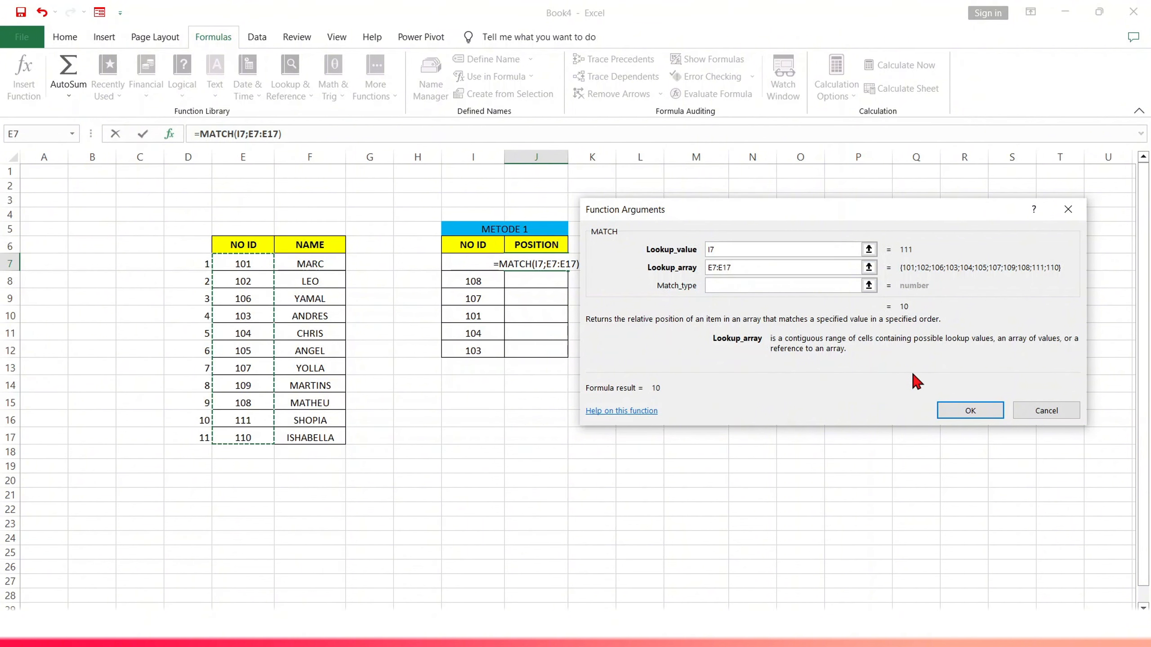
{"action": "left_click", "coordinate": [955, 418]}
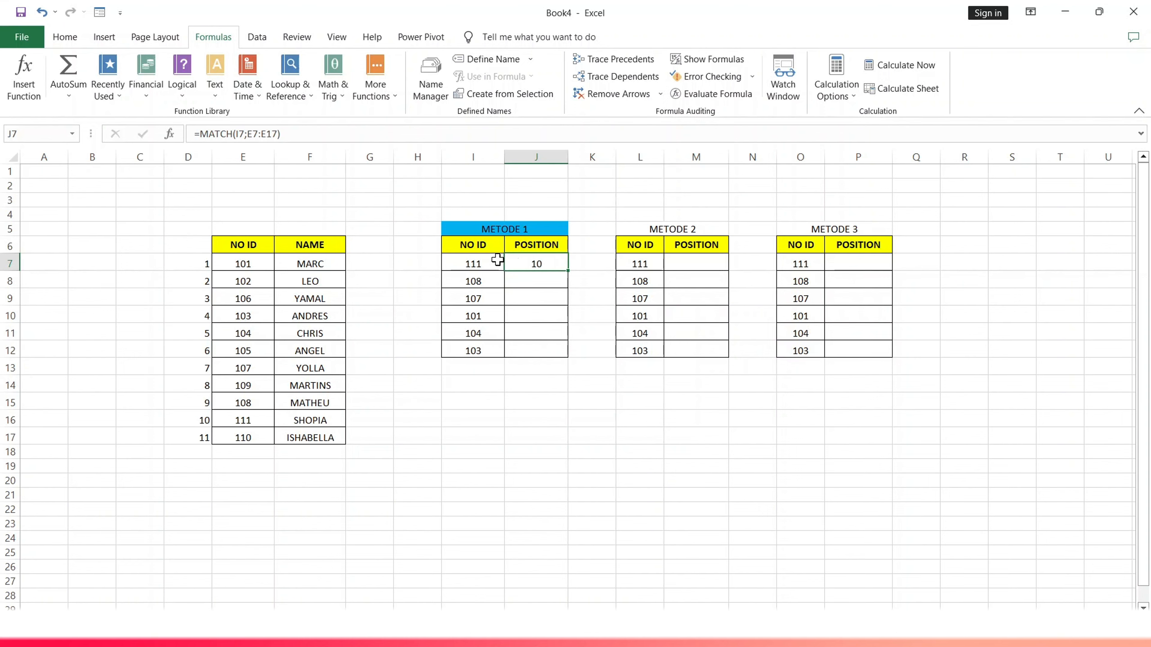
Insert a recently used MATCH function in cell J8 with lookup value I8 and lookup array E7:E17
{"action": "key", "text": "Return"}
{"action": "type", "text": "="}
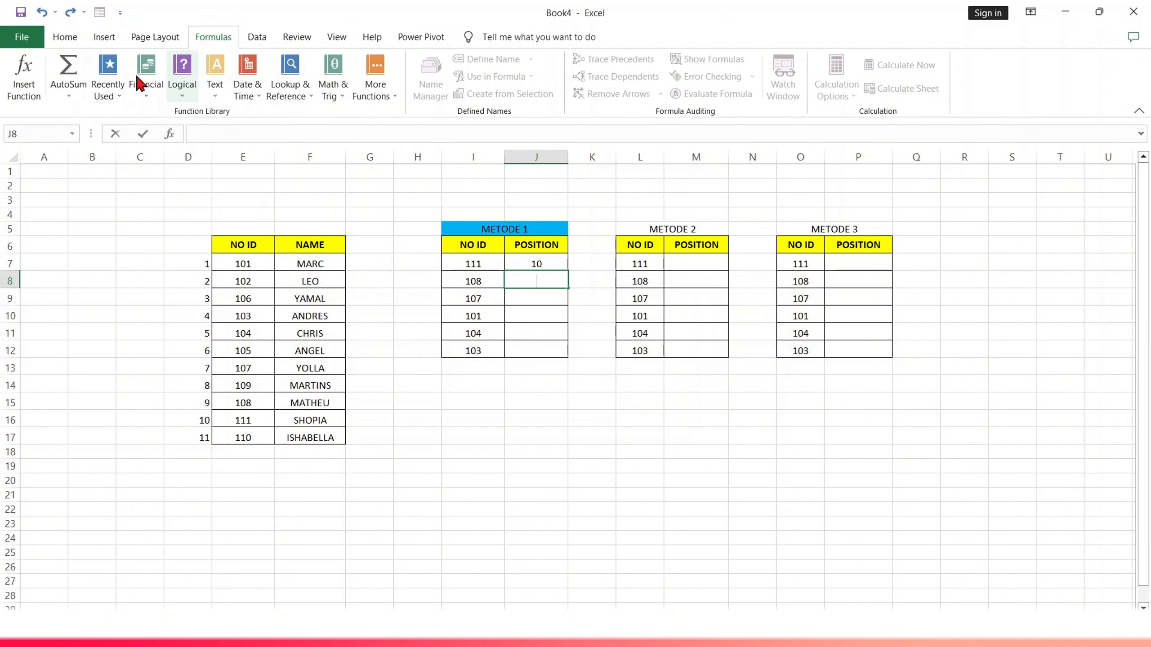
{"action": "left_click", "coordinate": [115, 84]}
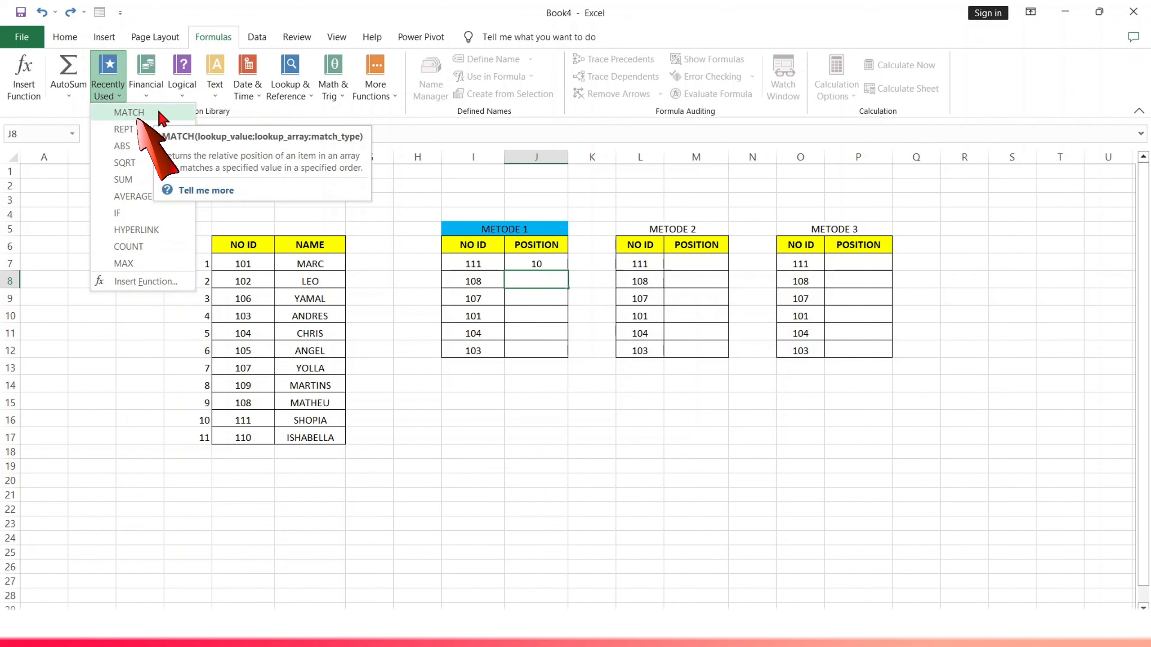
{"action": "left_click", "coordinate": [128, 112]}
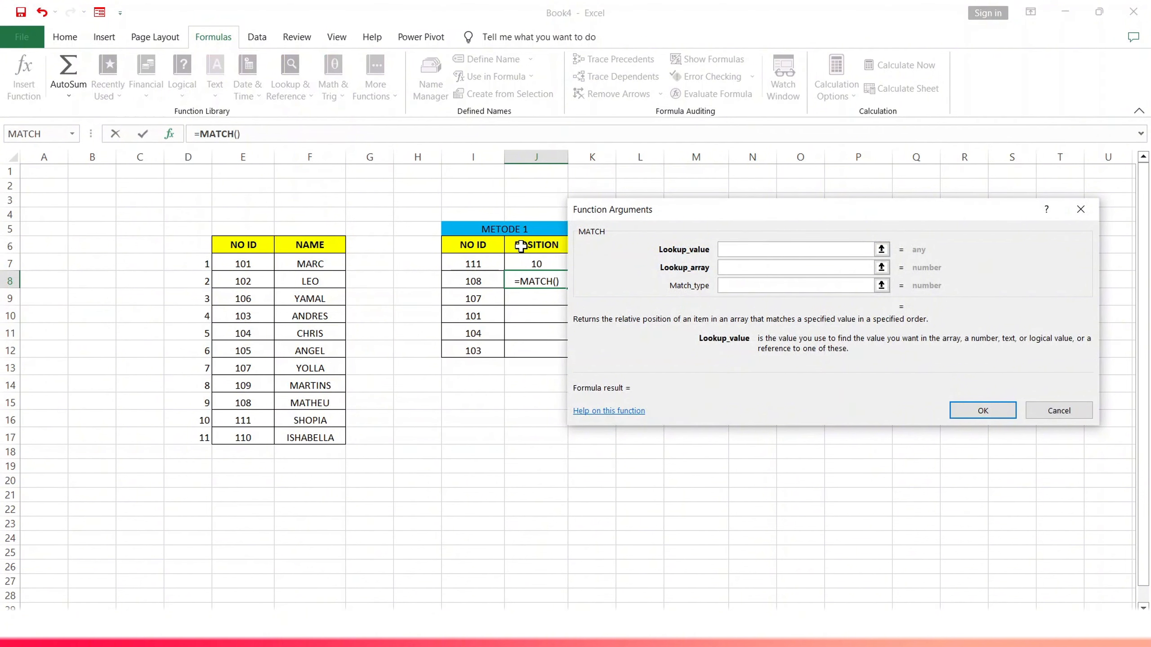
{"action": "left_click", "coordinate": [479, 282]}
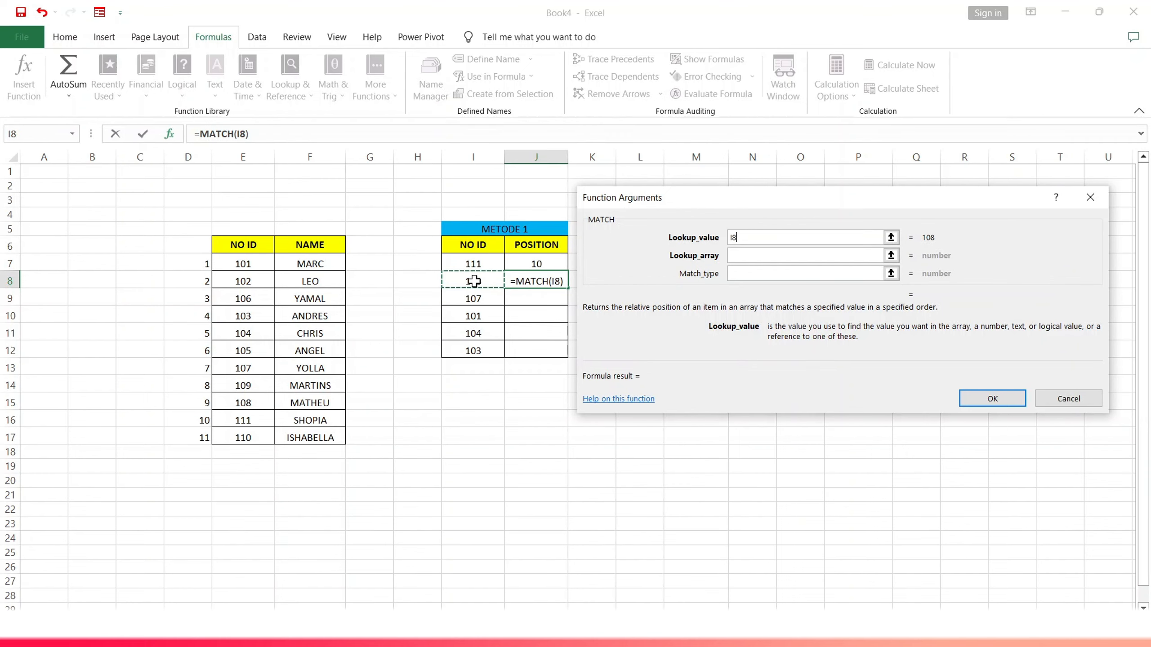
{"action": "left_click", "coordinate": [742, 257]}
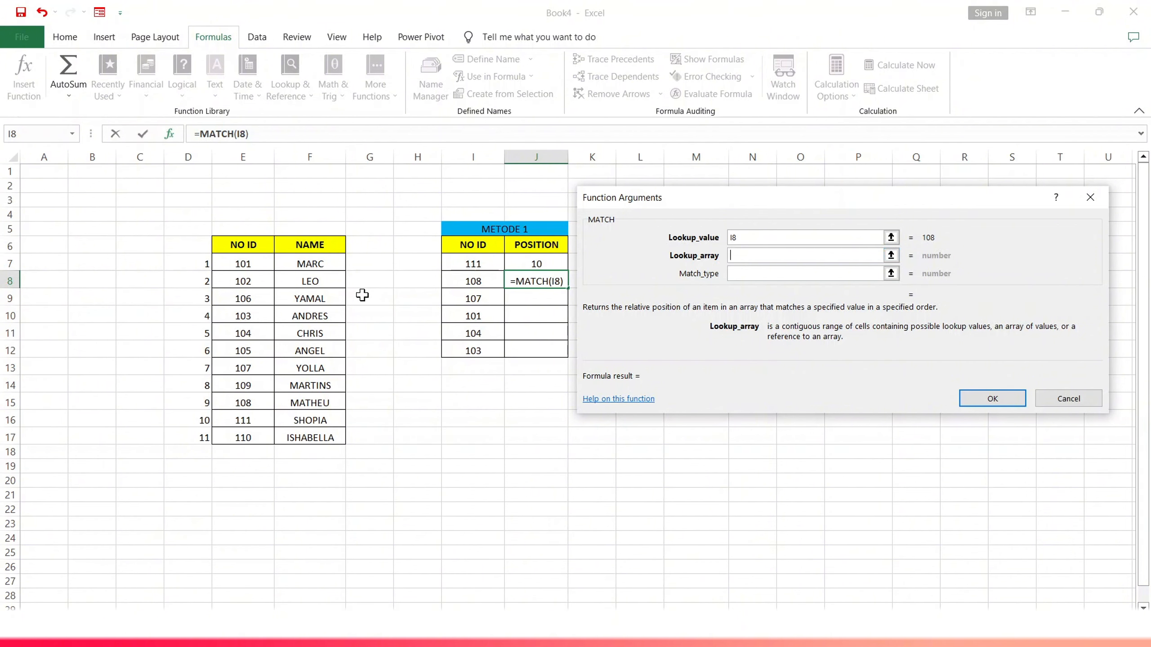
{"action": "left_click_drag", "start_coordinate": [254, 264], "coordinate": [245, 437]}
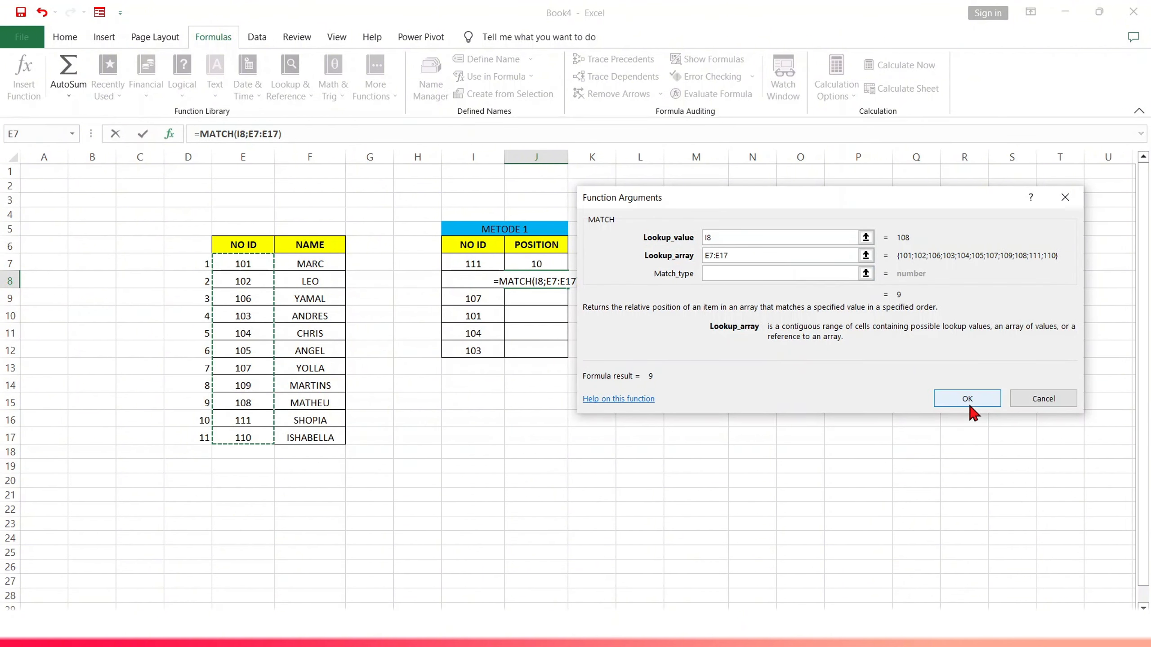
{"action": "left_click", "coordinate": [956, 403]}
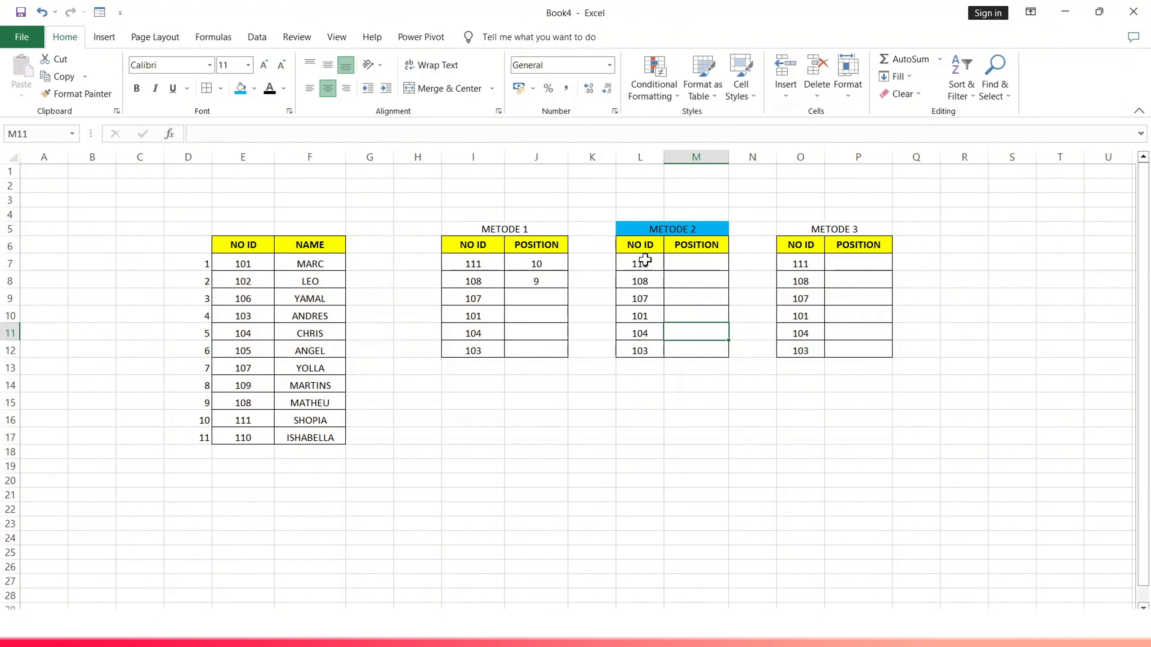
Enter the formula =MATCH(L7;E7:E17) directly in cell M7 of the METODE 2 table
{"action": "double_click", "coordinate": [693, 263]}
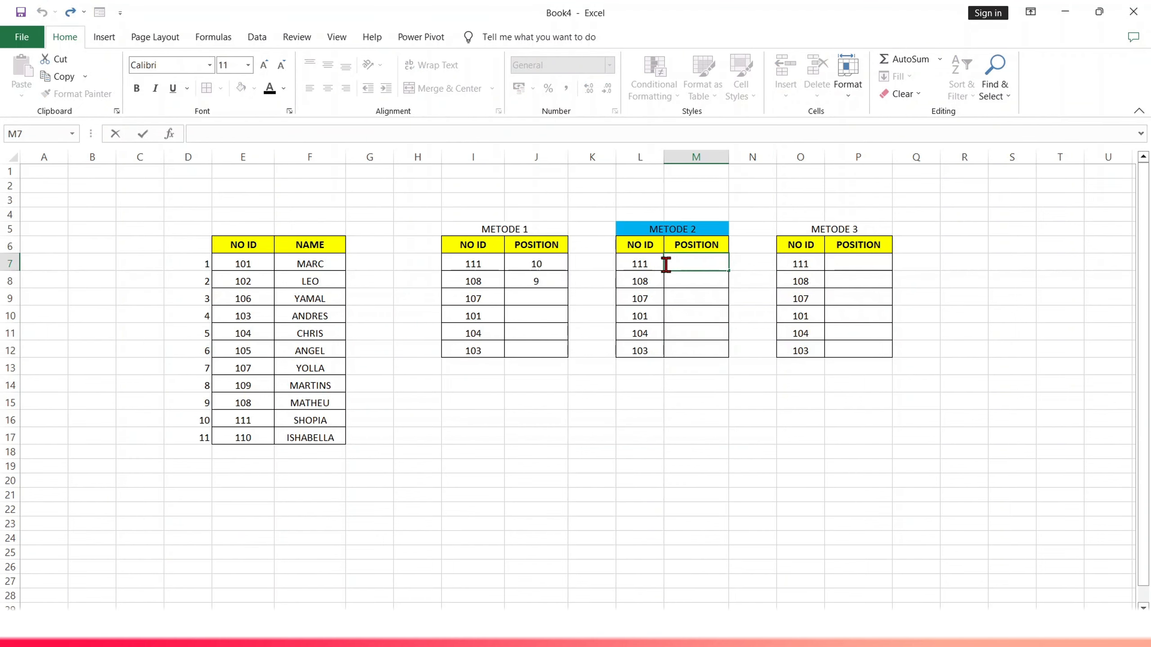
{"action": "type", "text": "="}
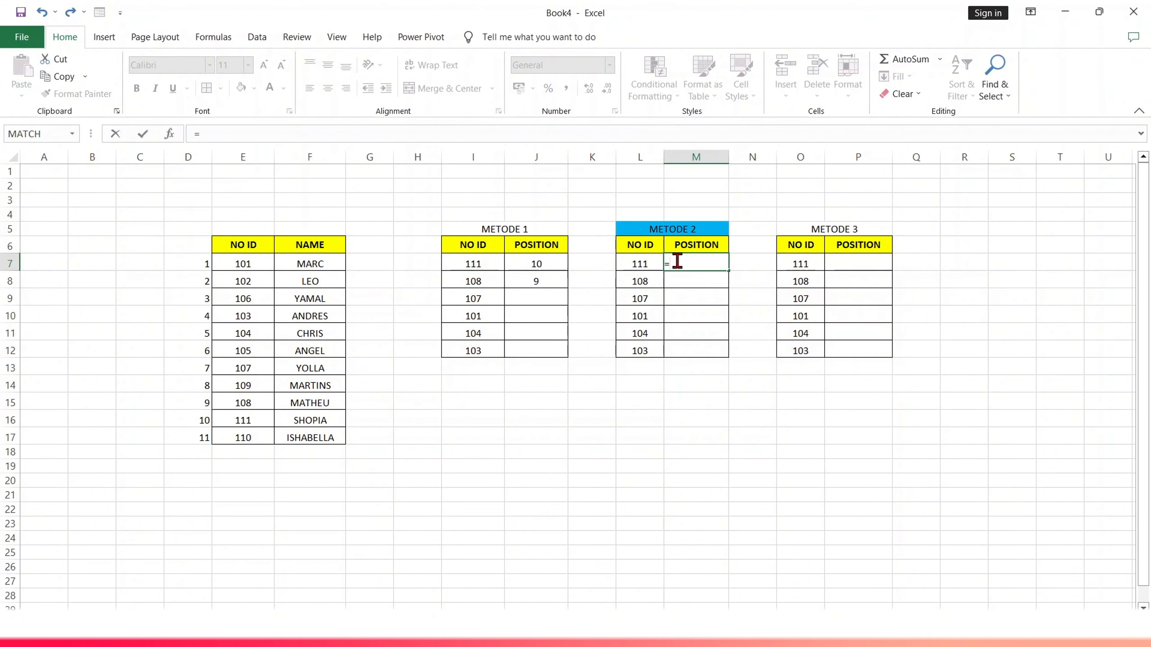
{"action": "type", "text": "MA"}
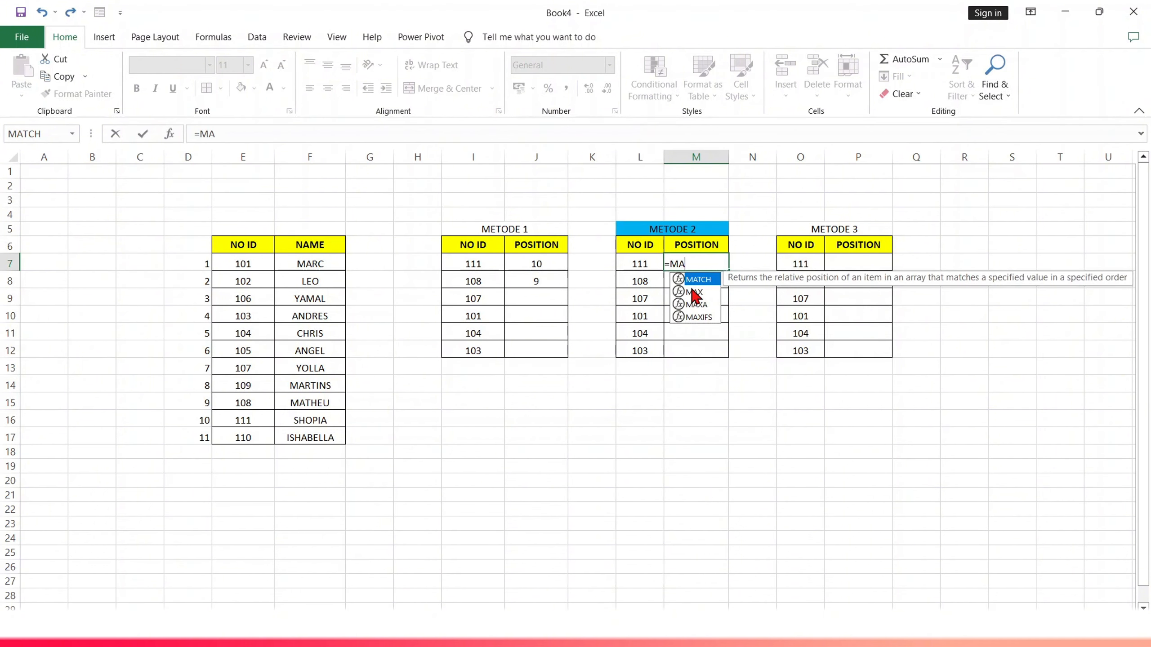
{"action": "type", "text": "TCH("}
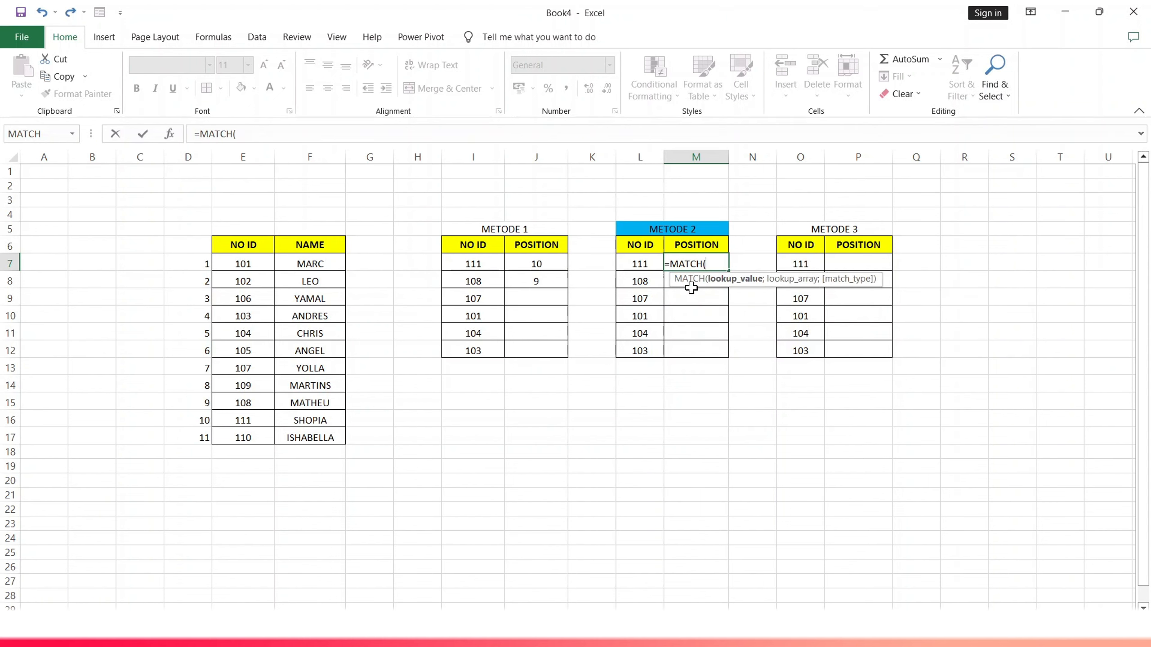
{"action": "left_click", "coordinate": [644, 262]}
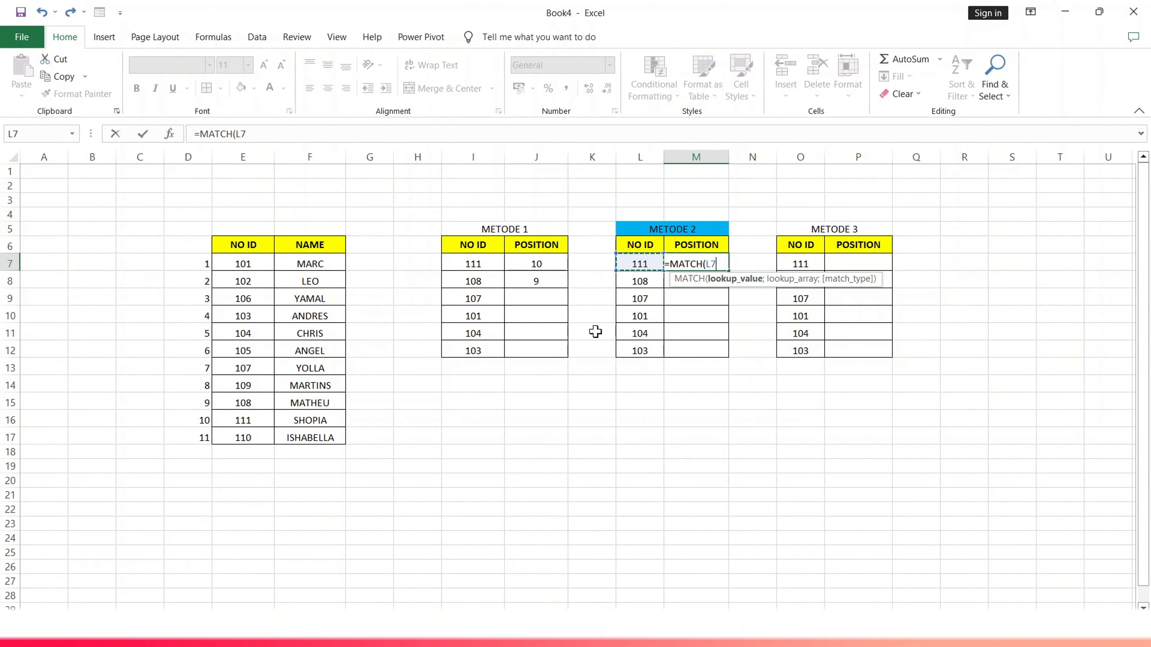
{"action": "type", "text": ";"}
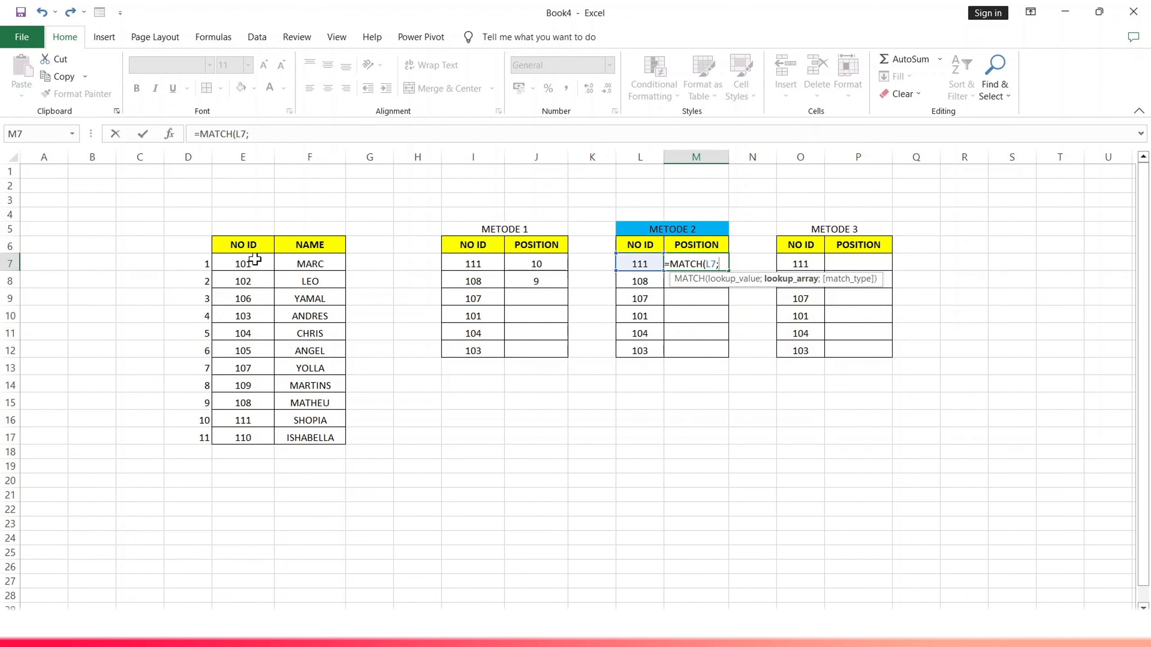
{"action": "left_click_drag", "start_coordinate": [250, 262], "coordinate": [256, 431]}
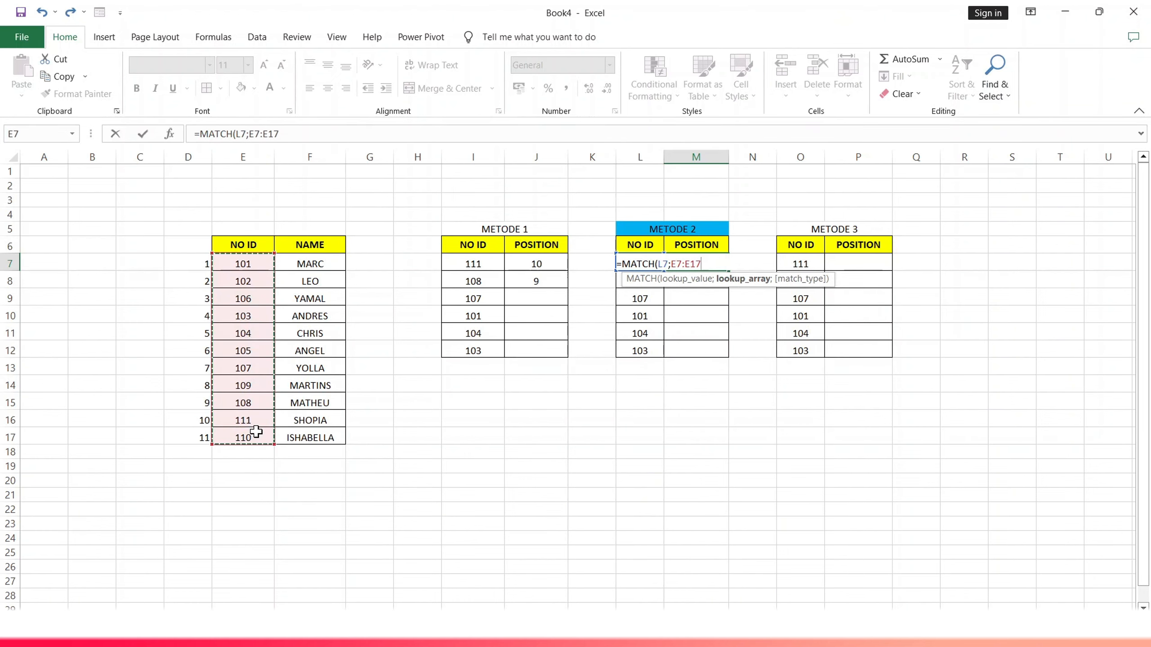
{"action": "type", "text": ")"}
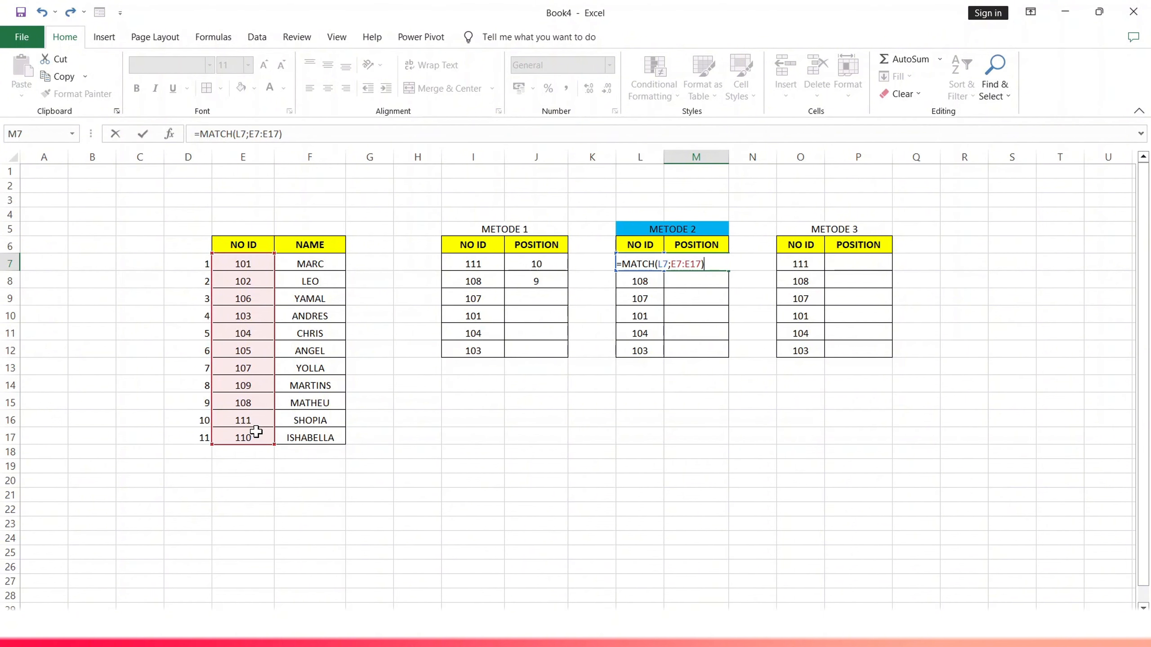
{"action": "key", "text": "Return"}
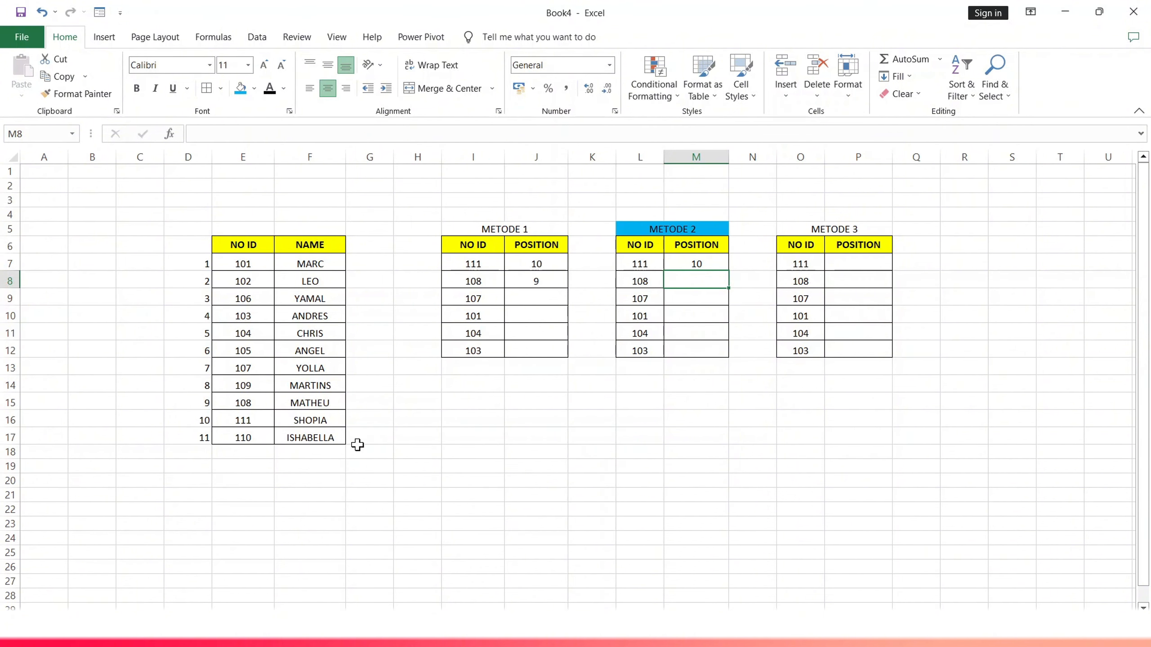
Enter the formula =MATCH(L8;E7:E17) in cell M8 of the METODE 2 table
{"action": "type", "text": "="}
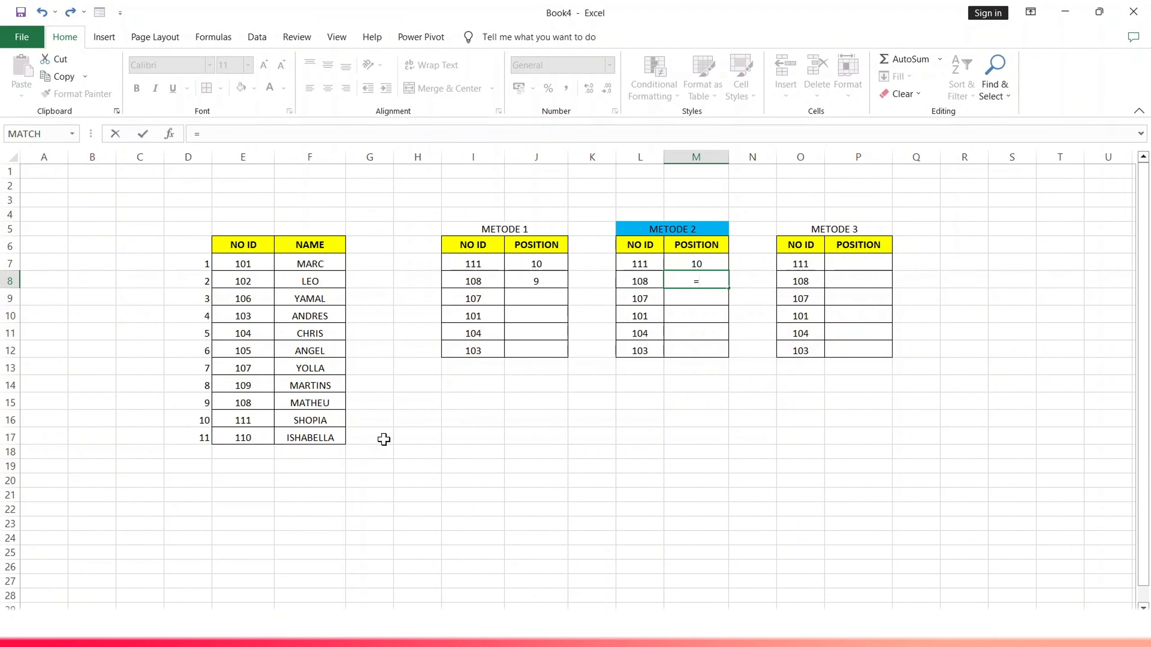
{"action": "type", "text": "MAT"}
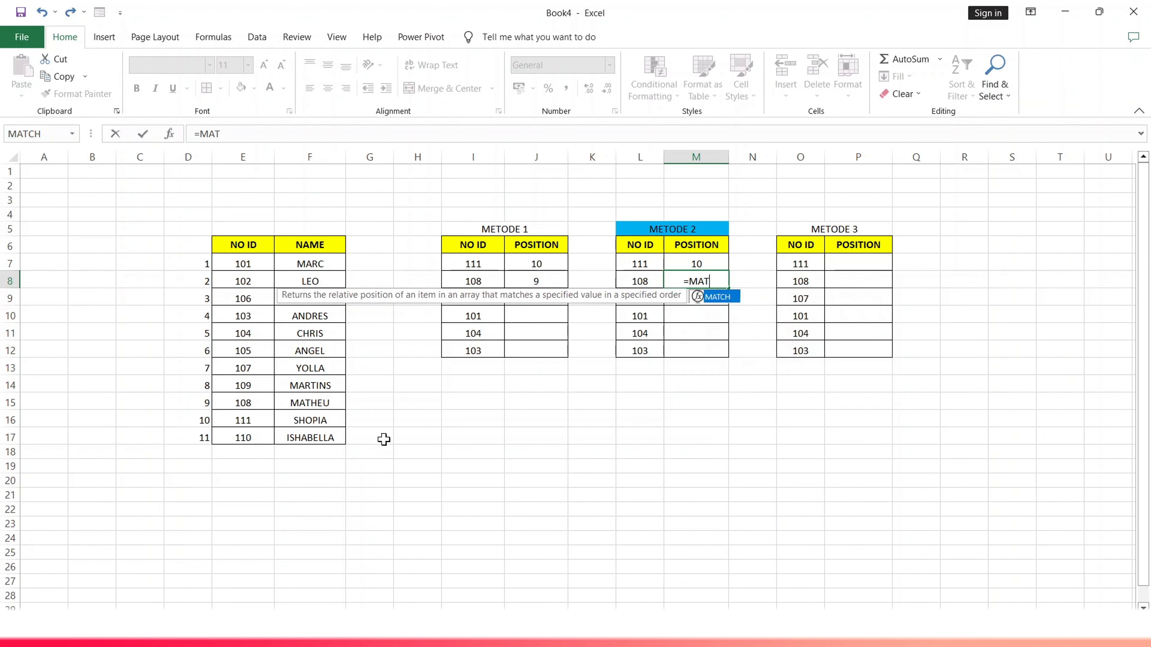
{"action": "type", "text": "CH"}
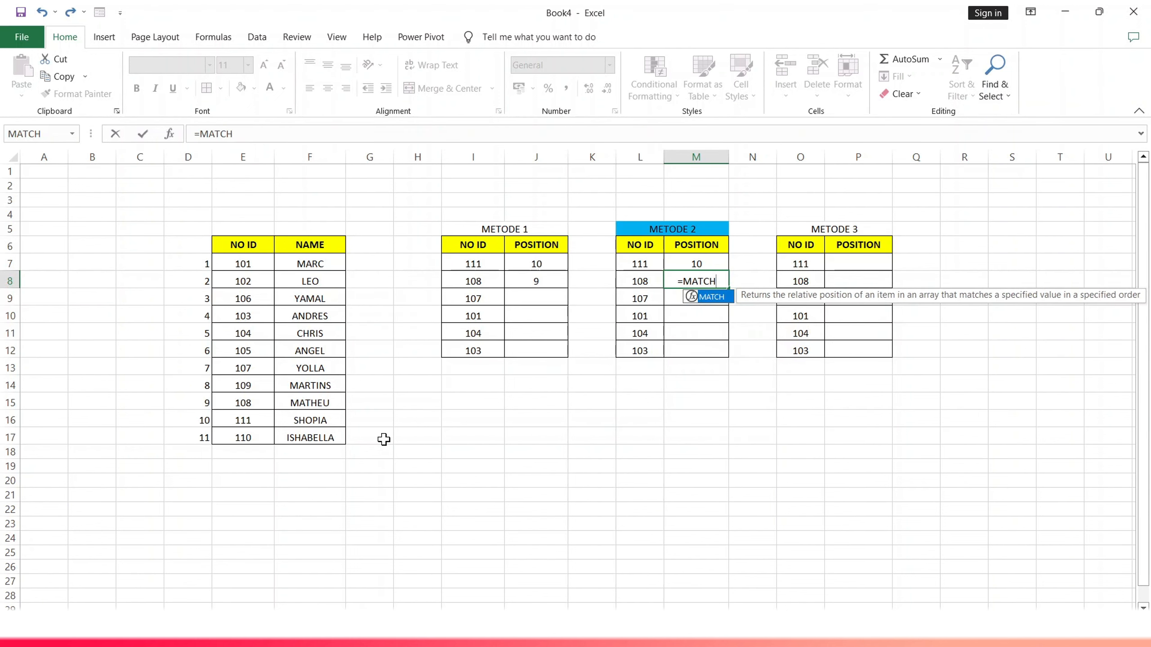
{"action": "type", "text": "("}
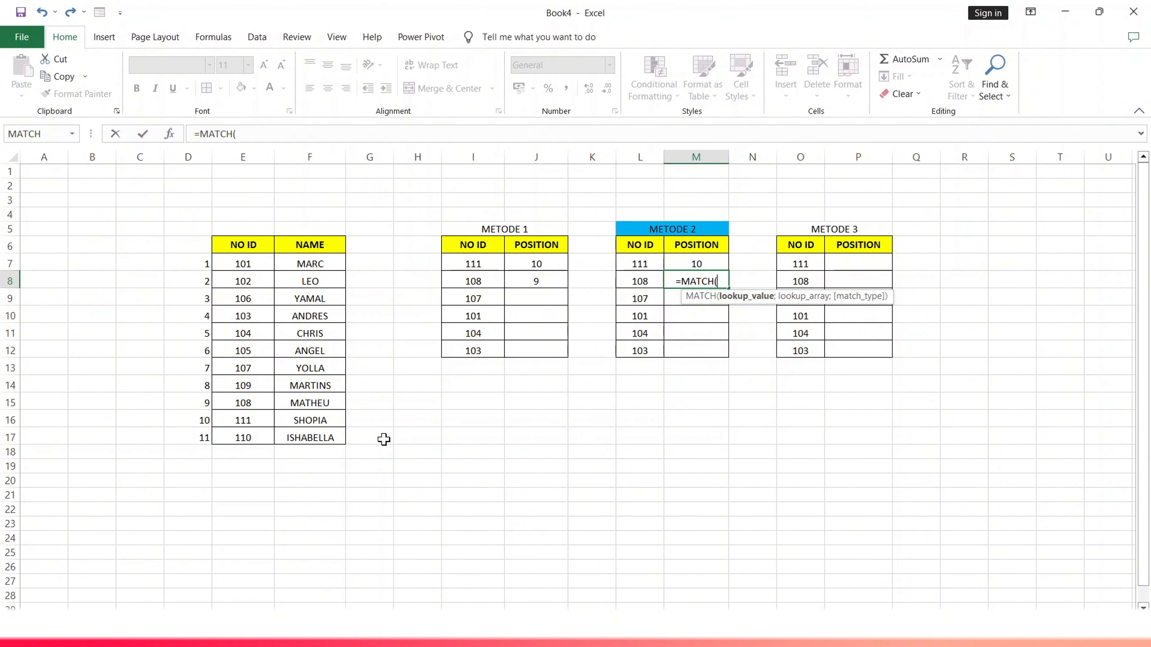
{"action": "left_click", "coordinate": [640, 283]}
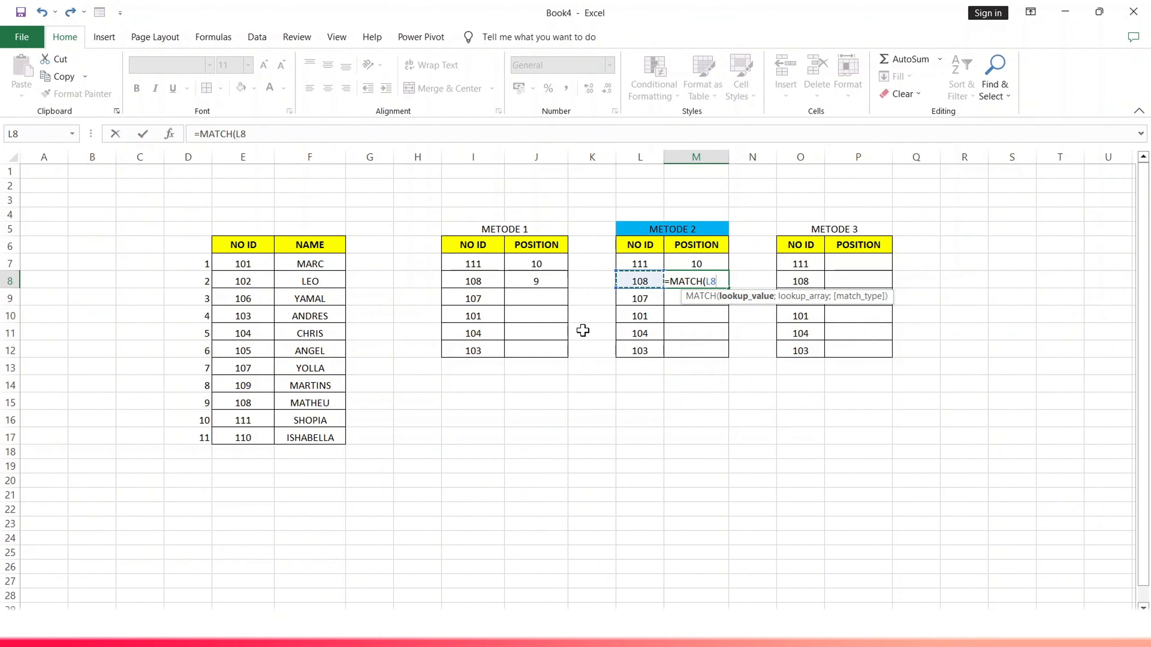
{"action": "type", "text": ";"}
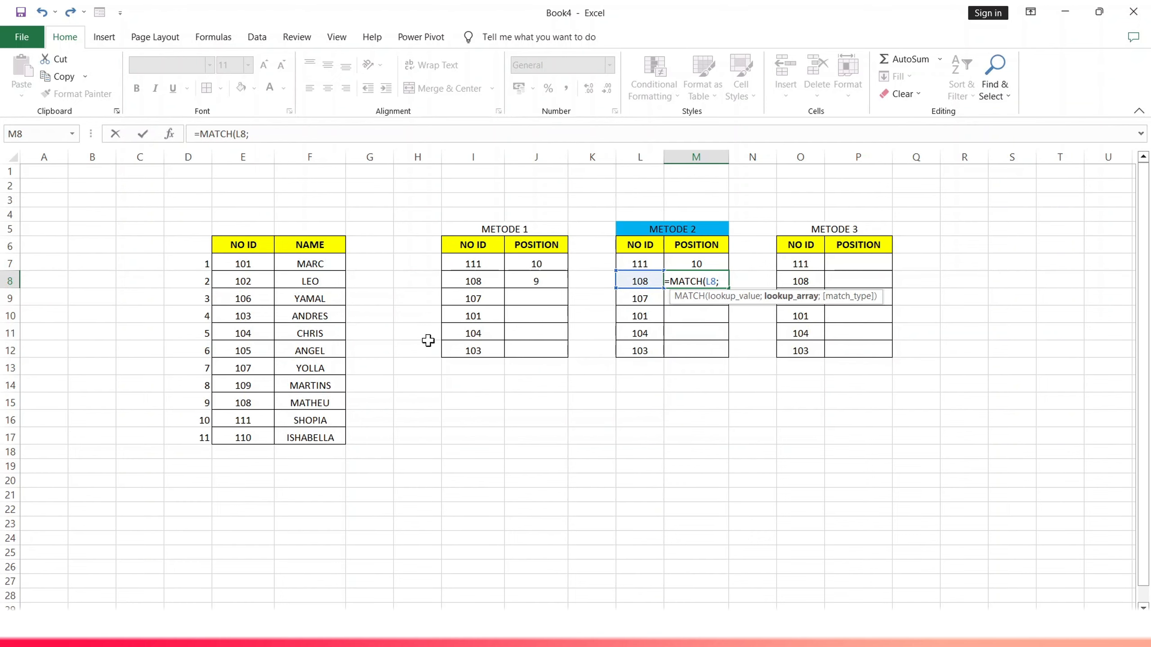
{"action": "left_click_drag", "start_coordinate": [250, 262], "coordinate": [260, 435]}
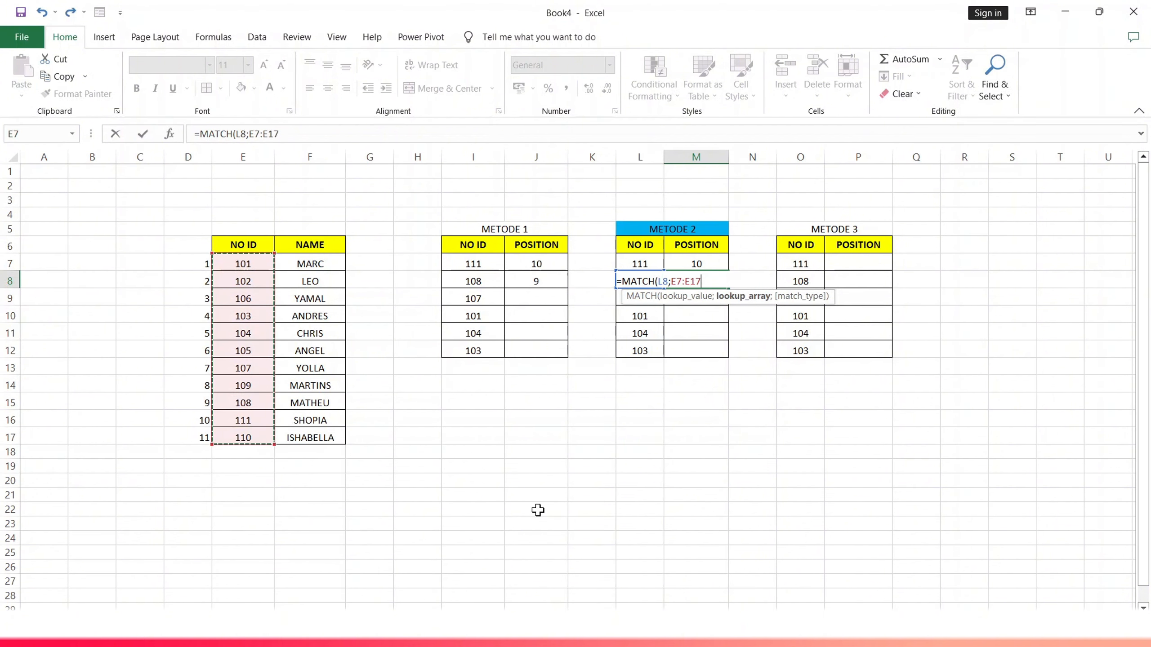
{"action": "type", "text": ")"}
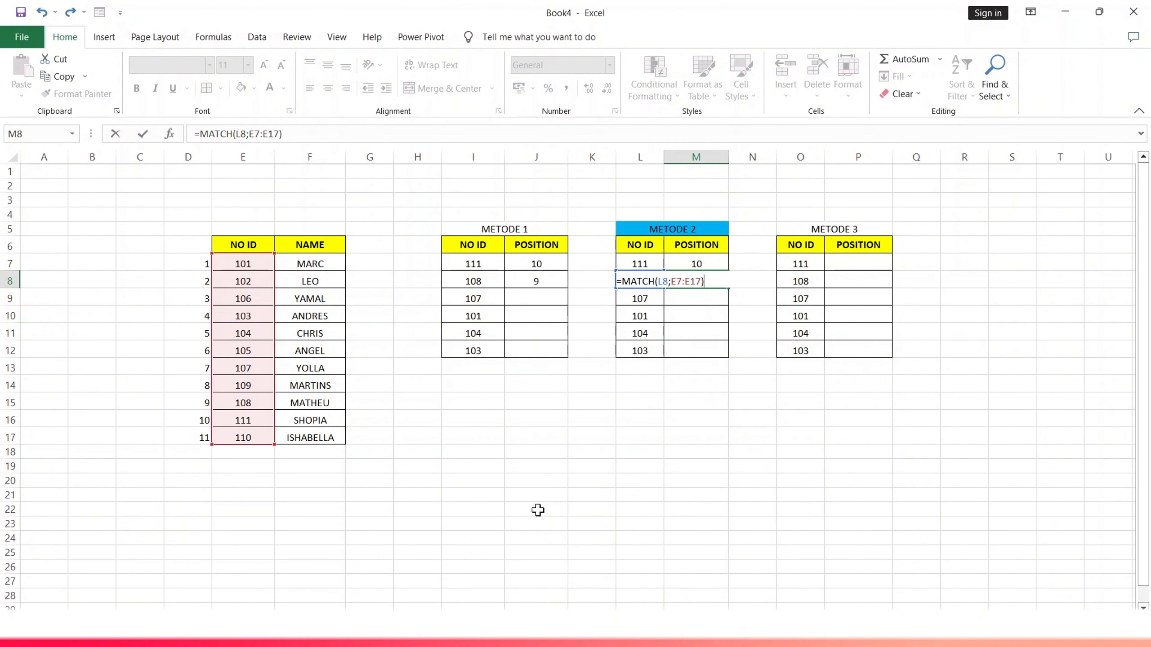
{"action": "key", "text": "Return"}
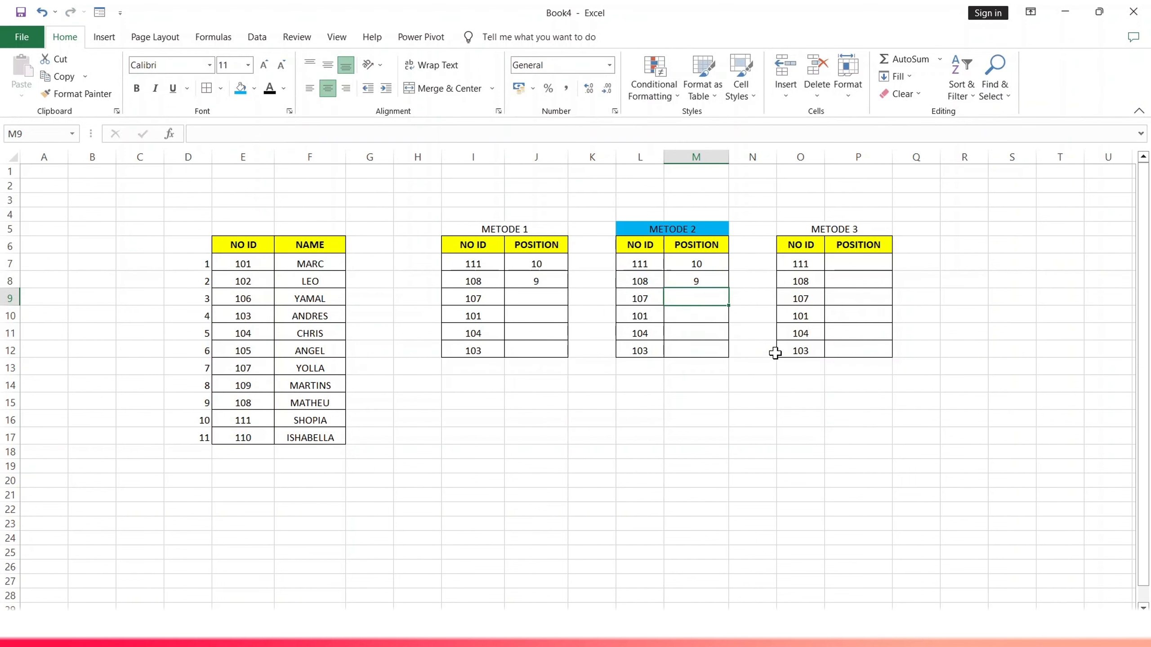
{"action": "left_click", "coordinate": [710, 264]}
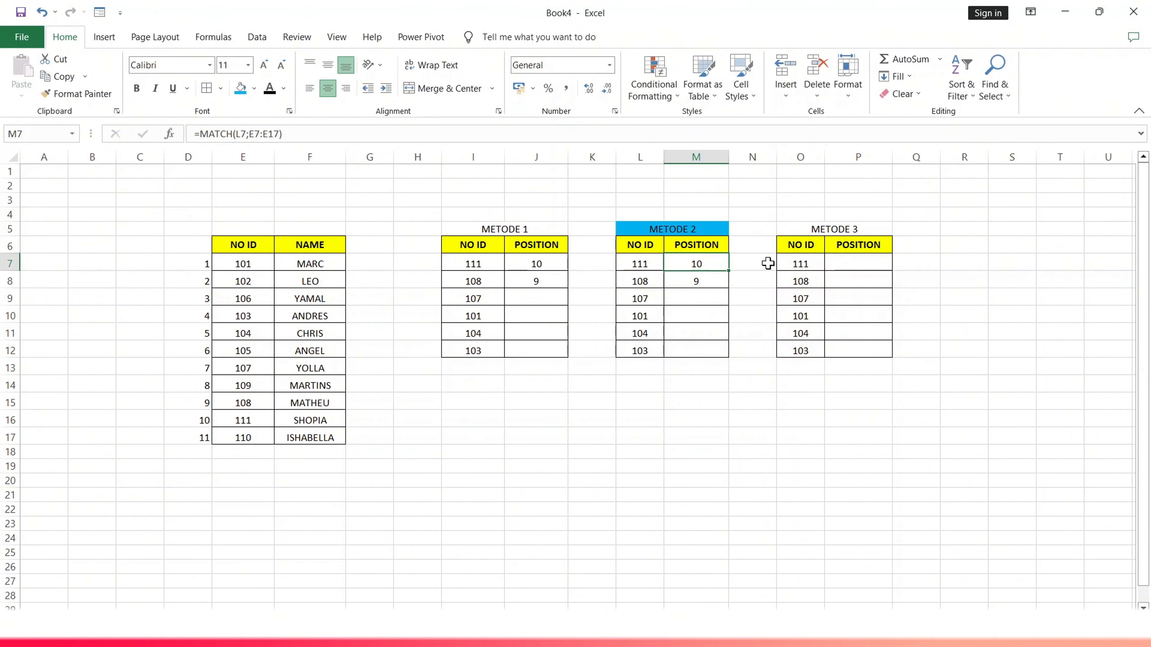
{"action": "left_click_drag", "start_coordinate": [869, 349], "coordinate": [848, 263]}
{"action": "left_click_drag", "start_coordinate": [944, 262], "coordinate": [813, 291]}
{"action": "left_click", "coordinate": [828, 214]}
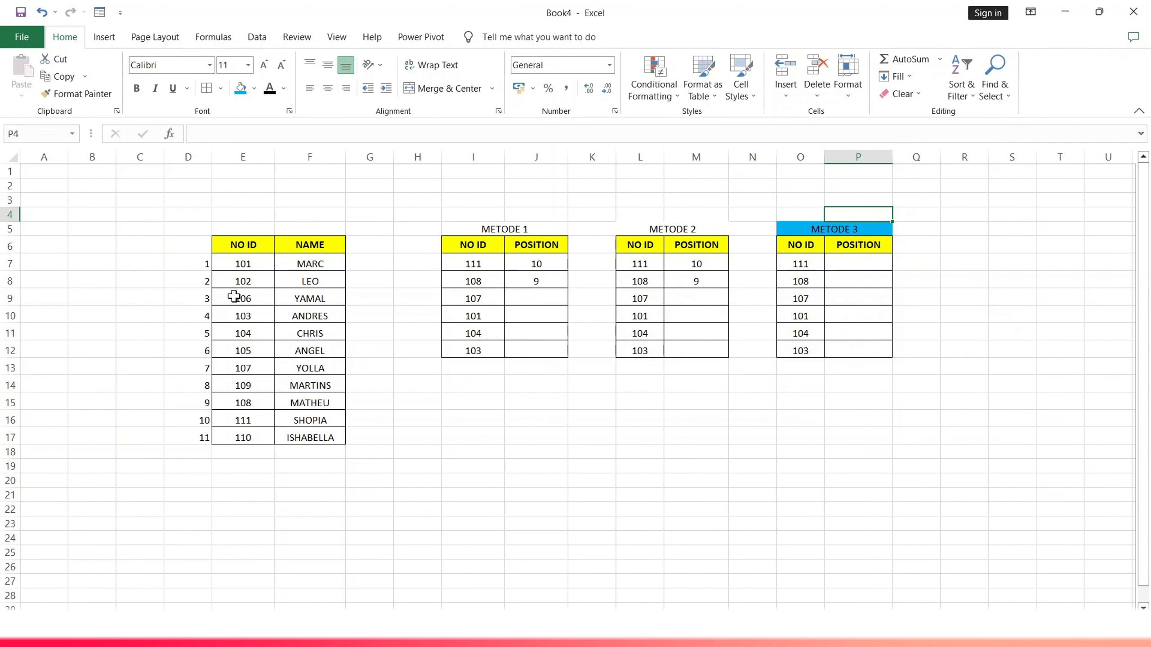
Enter =MATCH(111;E7:E17) in cell P7 of the METODE 3 table, with the lookup value as a literal number
{"action": "double_click", "coordinate": [846, 264]}
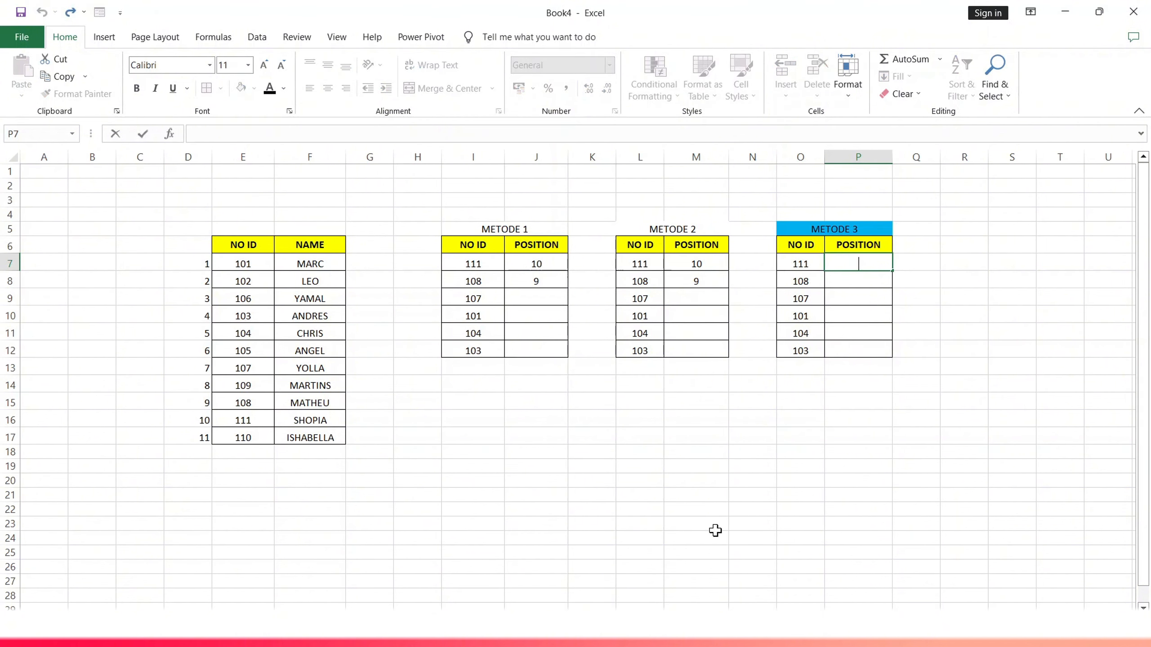
{"action": "type", "text": "="}
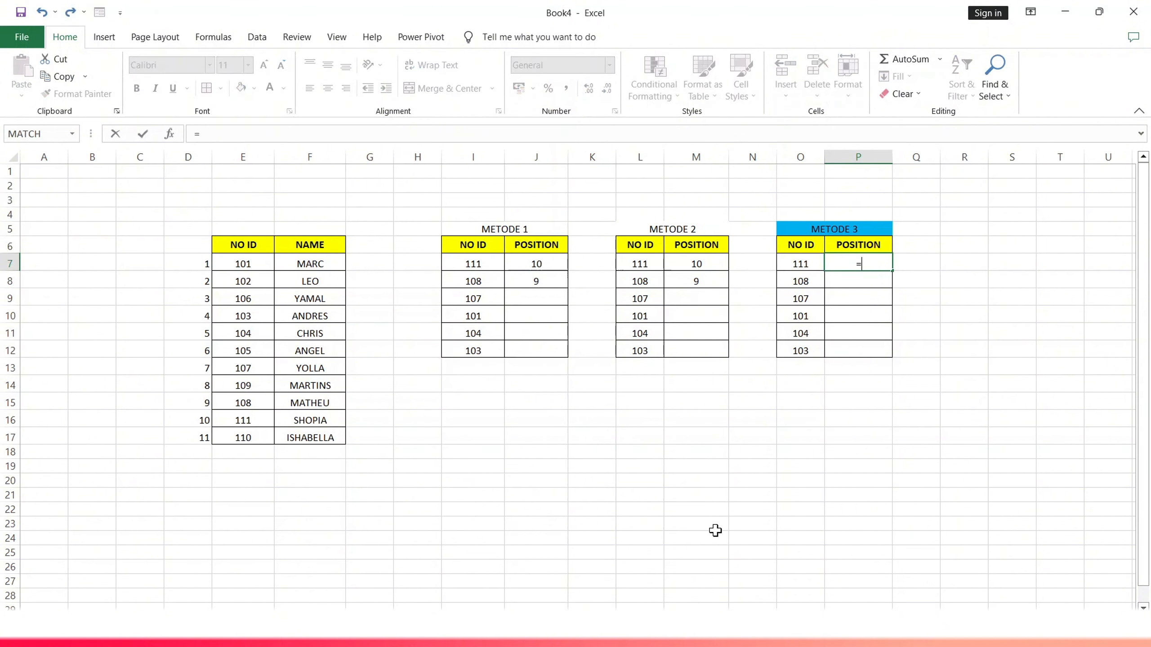
{"action": "type", "text": "MATCH"}
{"action": "key", "text": "BackSpace"}
{"action": "key", "text": "BackSpace"}
{"action": "key", "text": "BackSpace"}
{"action": "type", "text": "TCH"}
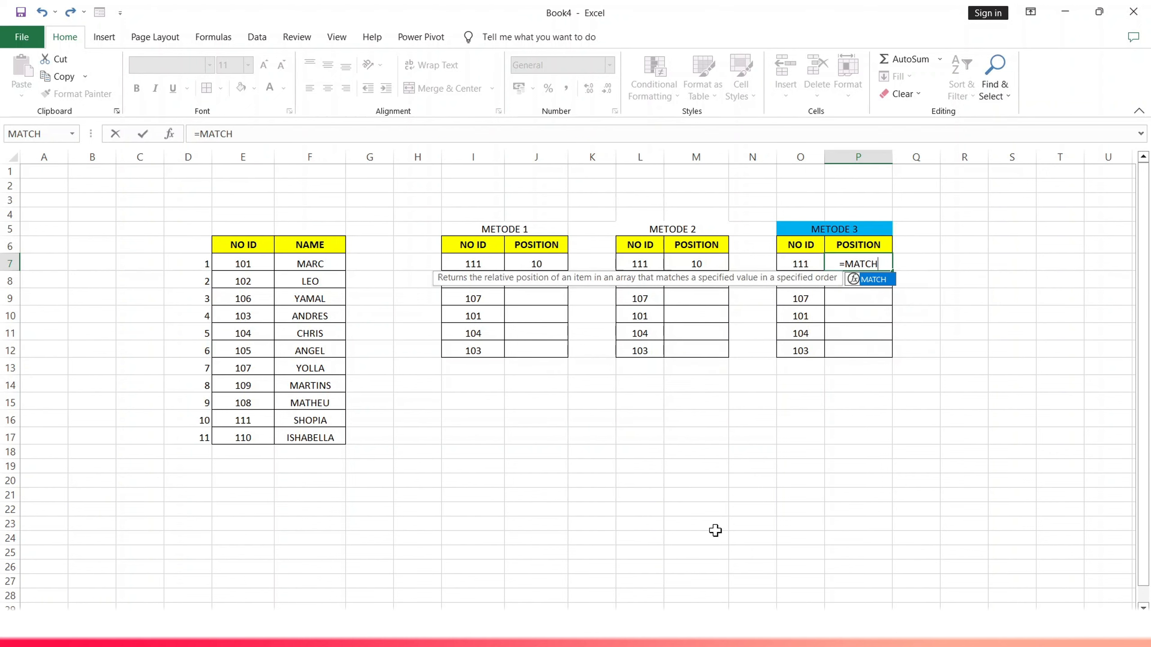
{"action": "type", "text": "("}
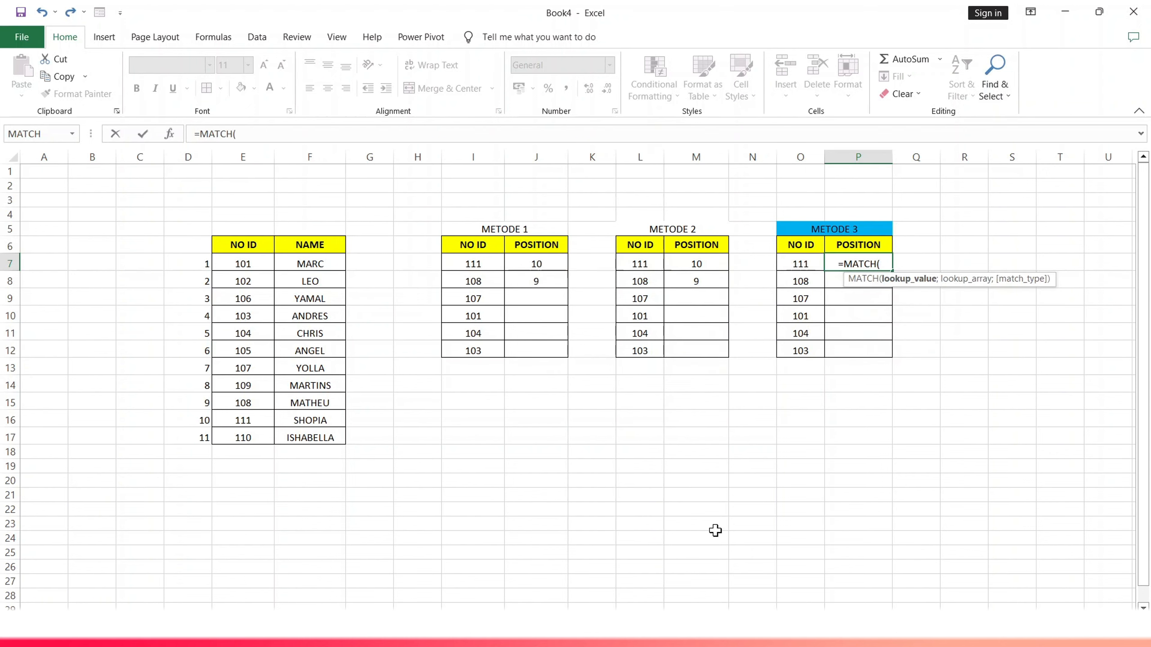
{"action": "type", "text": "1"}
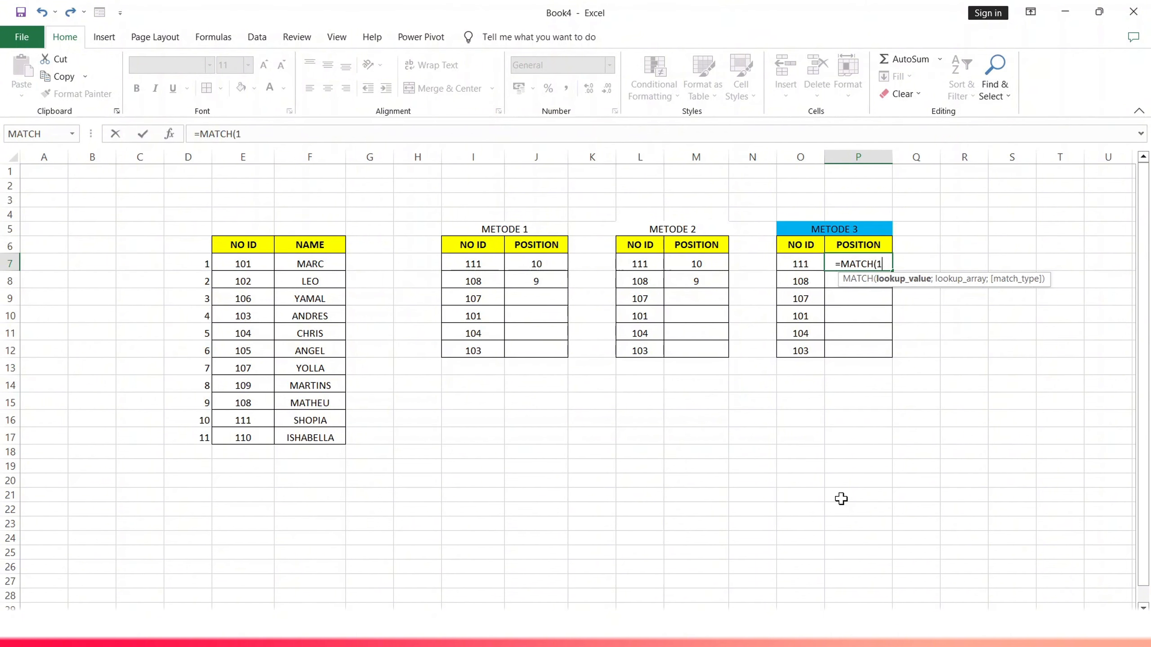
{"action": "type", "text": "11;"}
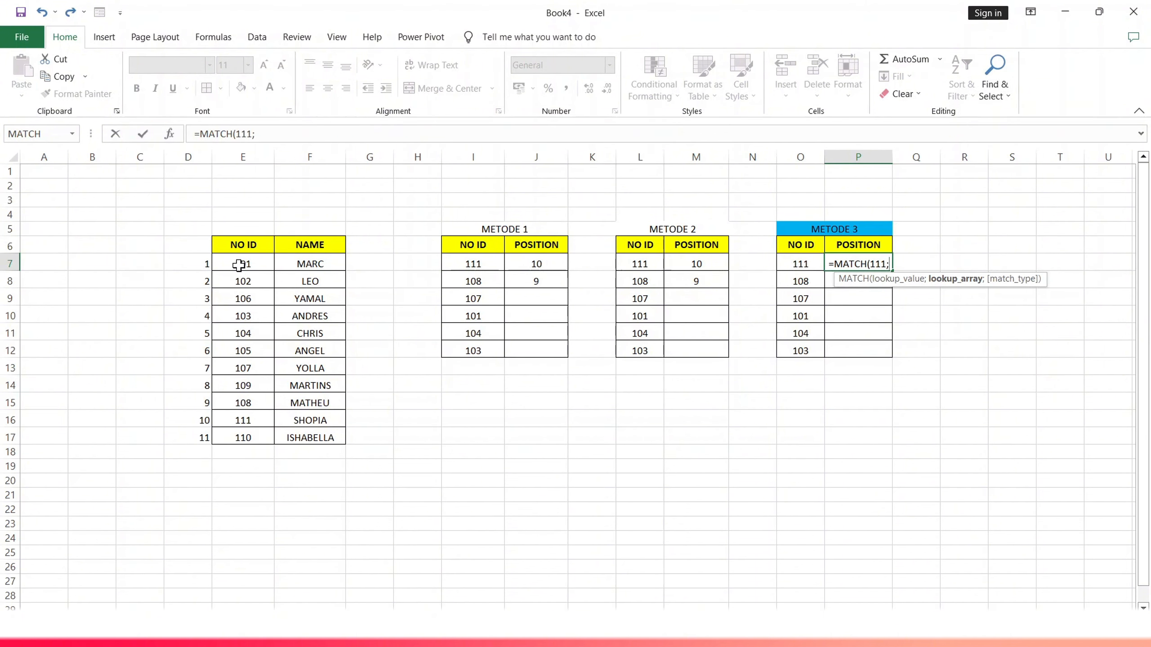
{"action": "left_click_drag", "start_coordinate": [238, 265], "coordinate": [238, 435]}
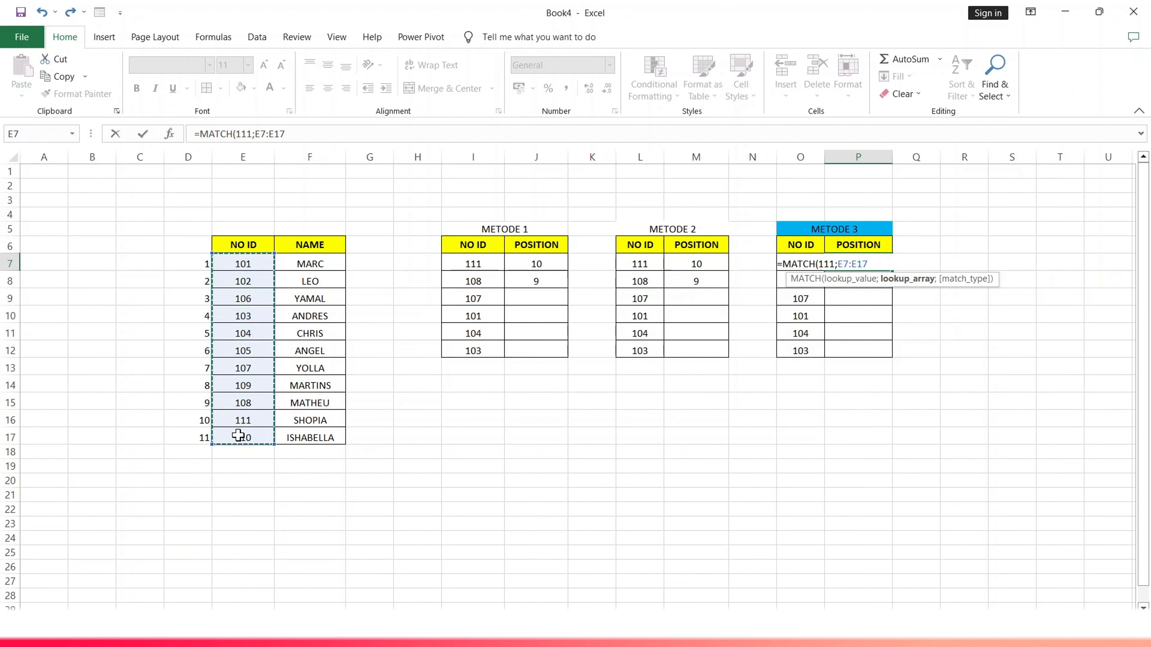
{"action": "type", "text": ")"}
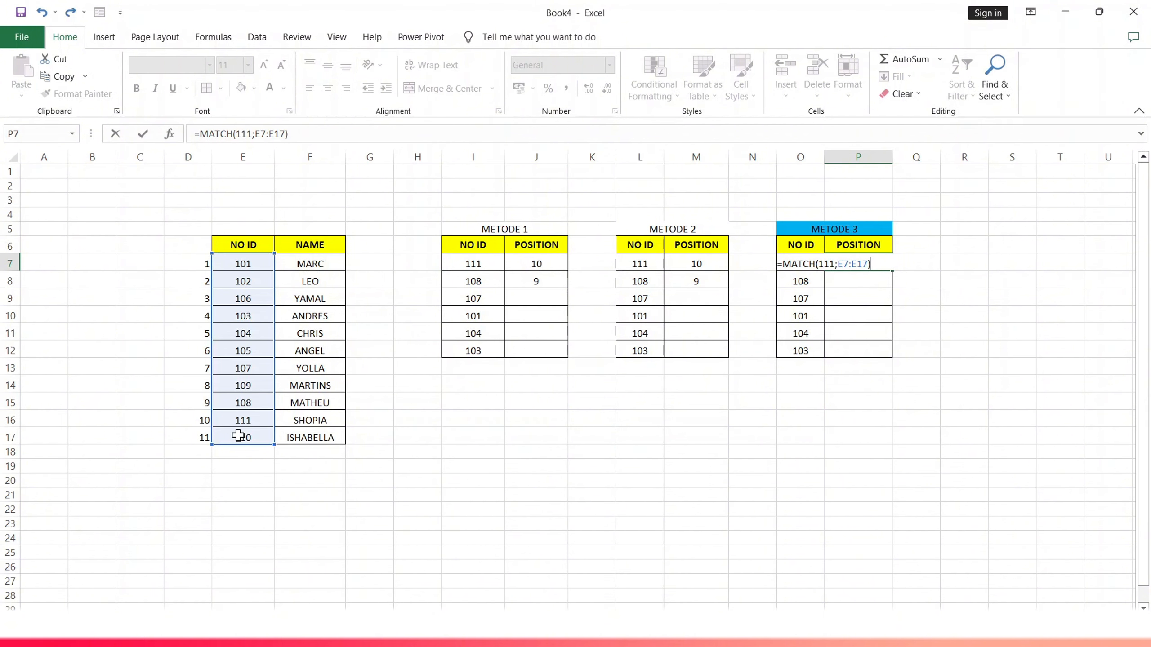
{"action": "key", "text": "Return"}
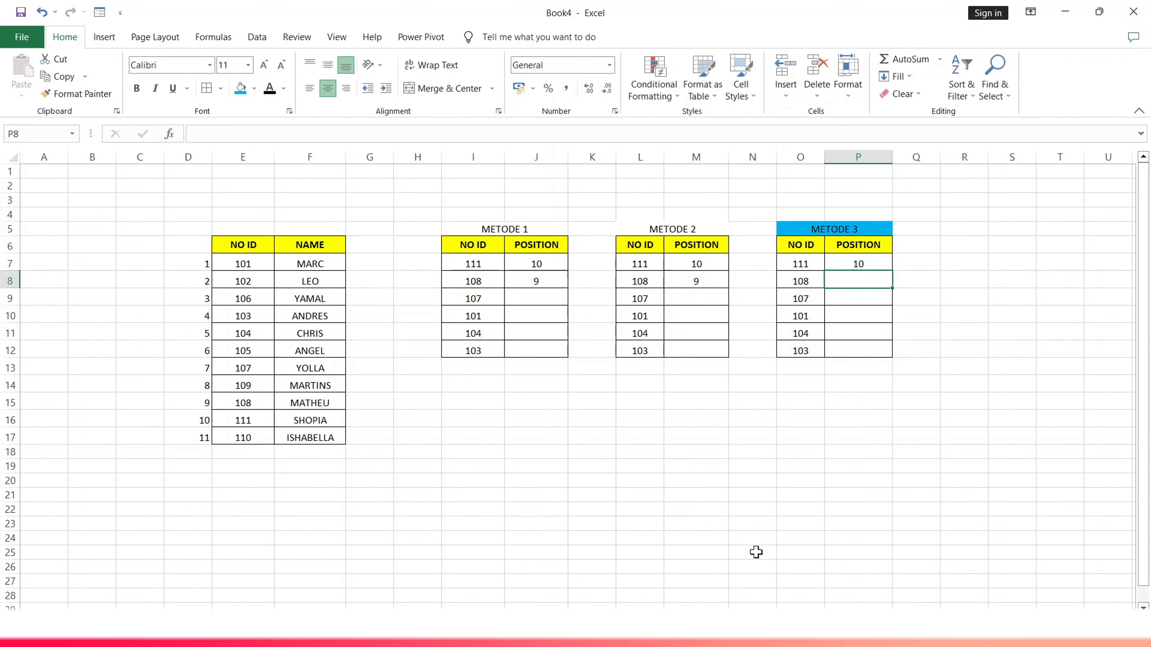
Enter the formula =MATCH(108;E7:E17) in cell P8 of the METODE 3 table
{"action": "type", "text": "="}
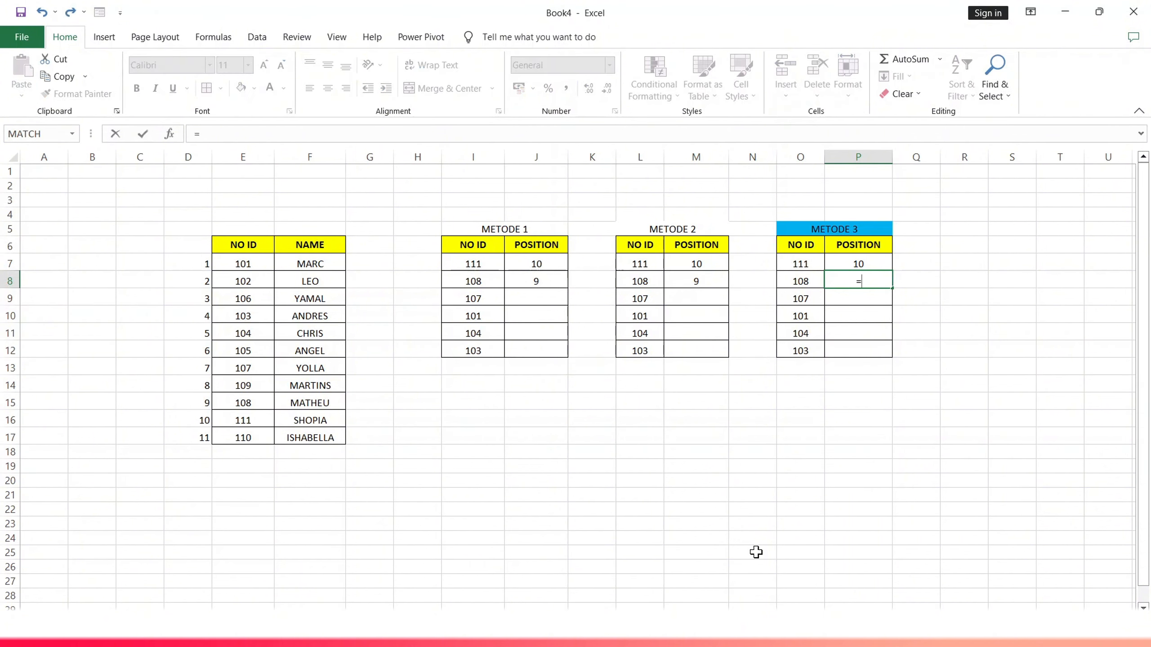
{"action": "type", "text": "MATCH"}
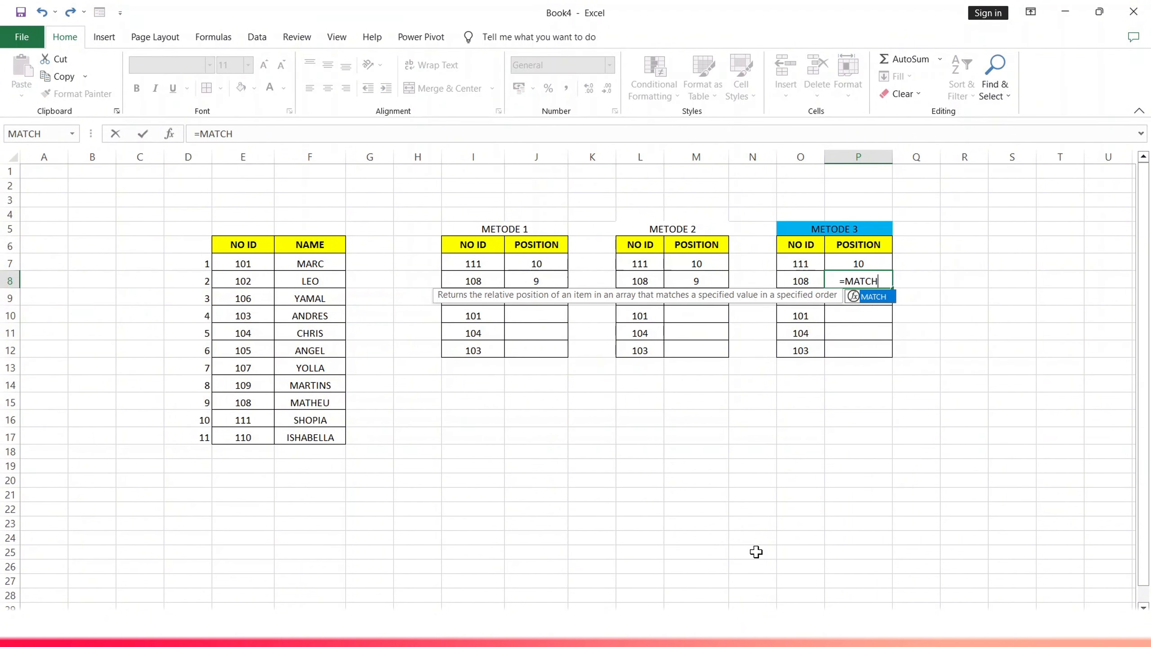
{"action": "type", "text": "("}
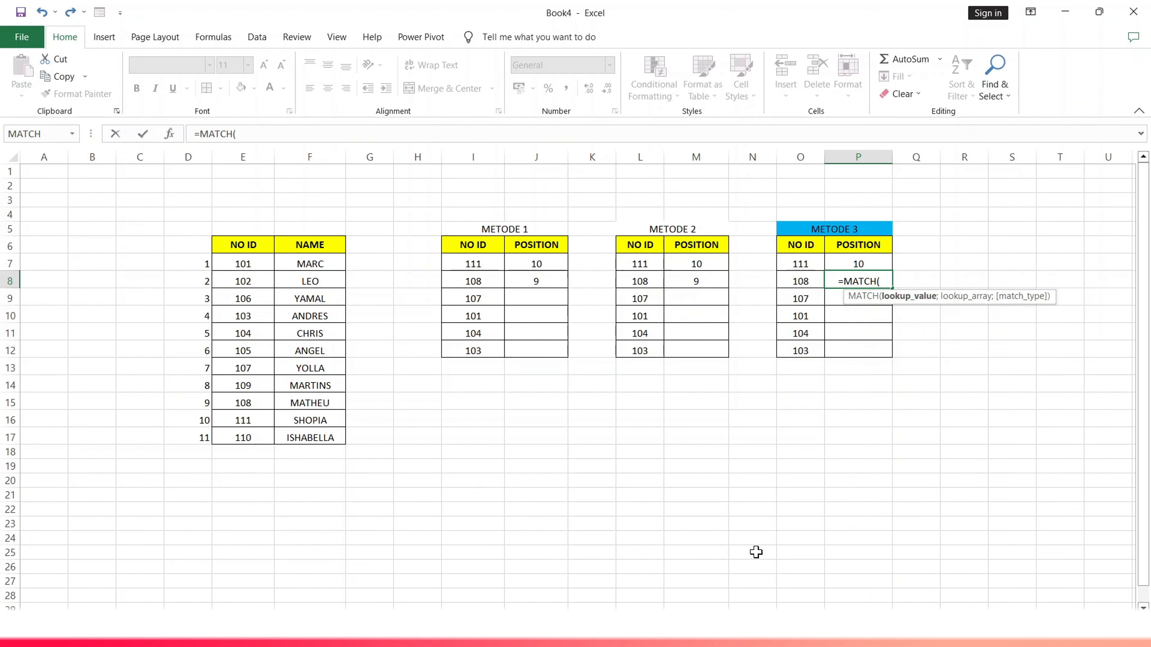
{"action": "type", "text": "108;"}
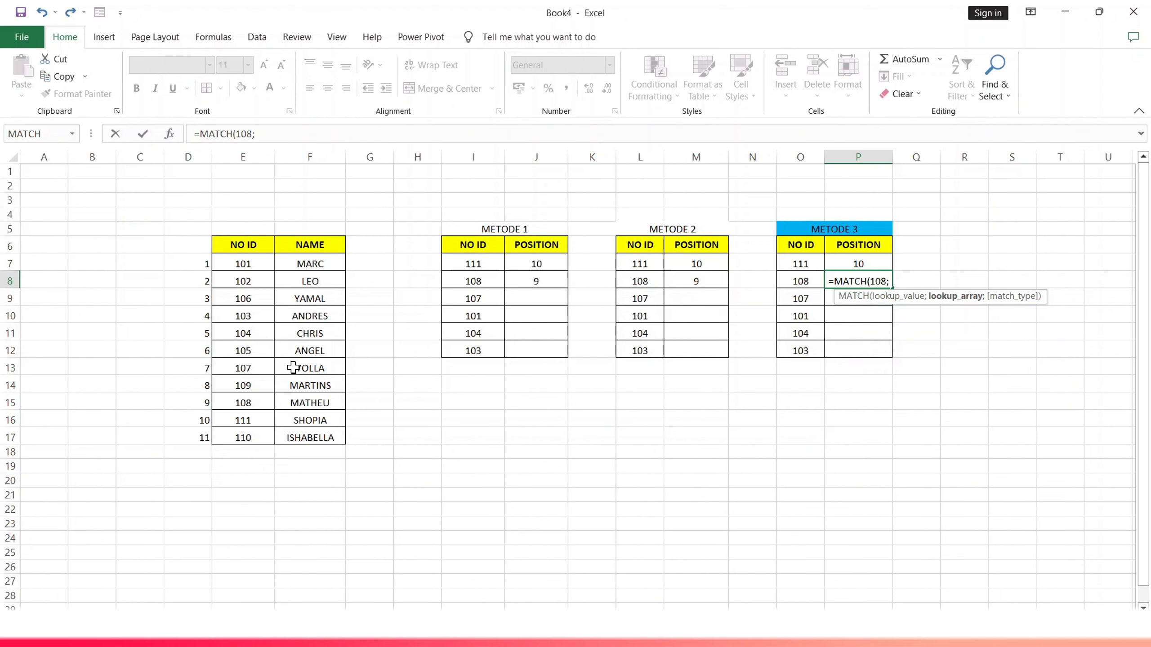
{"action": "left_click", "coordinate": [250, 259]}
{"action": "left_click_drag", "start_coordinate": [258, 289], "coordinate": [257, 436]}
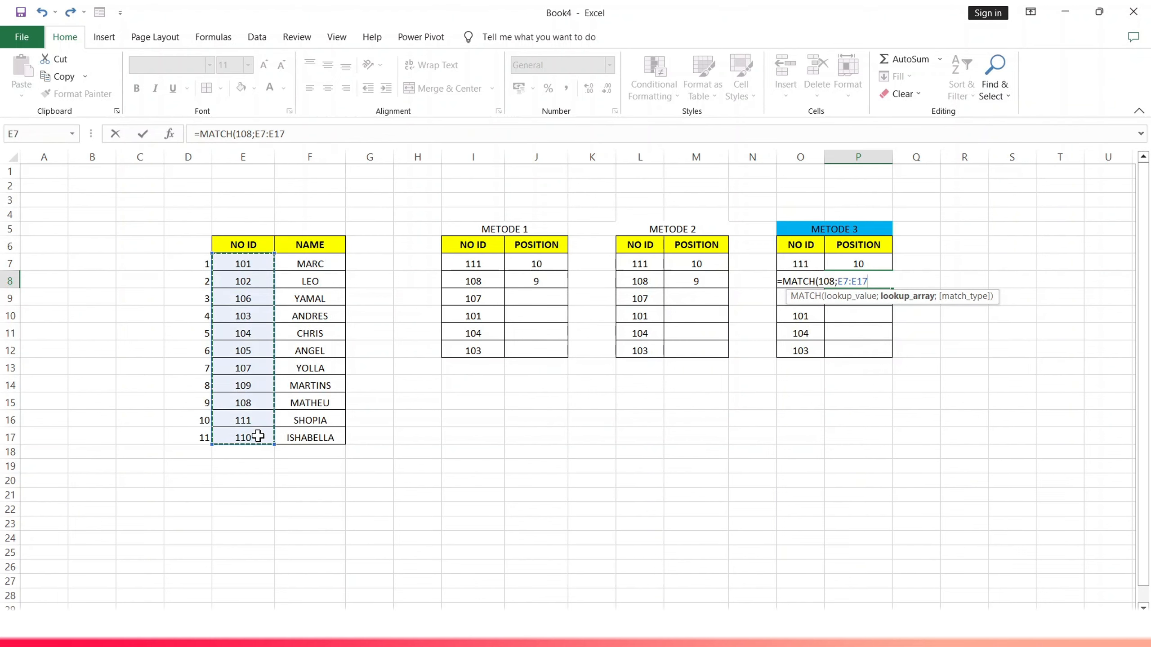
{"action": "type", "text": ")"}
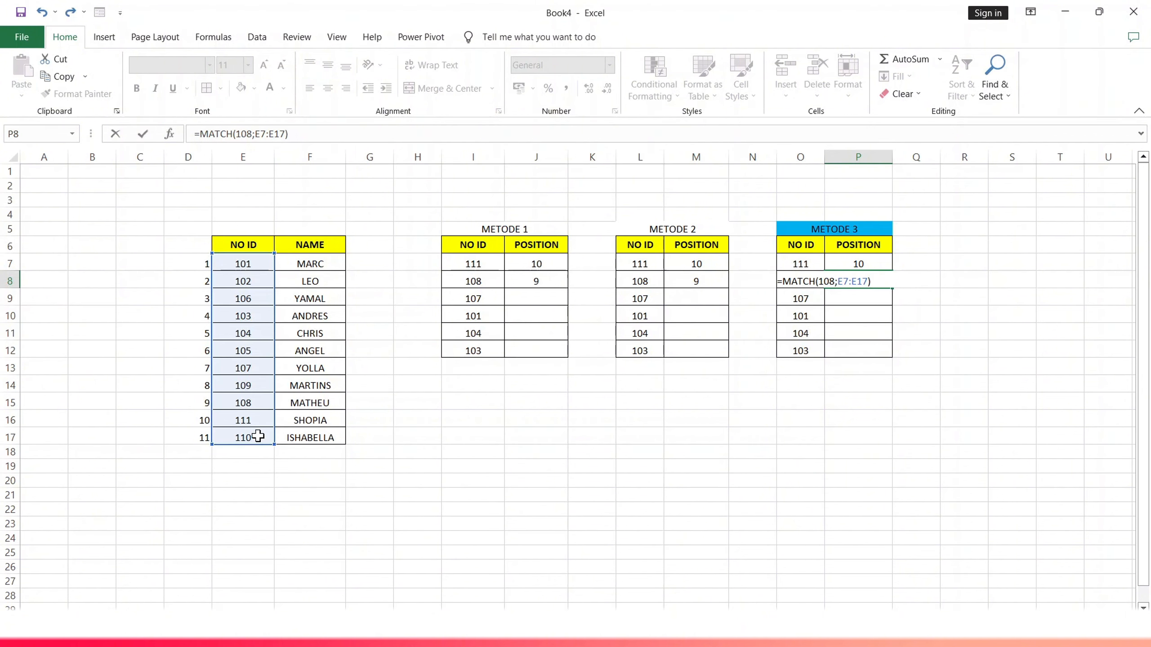
{"action": "key", "text": "Return"}
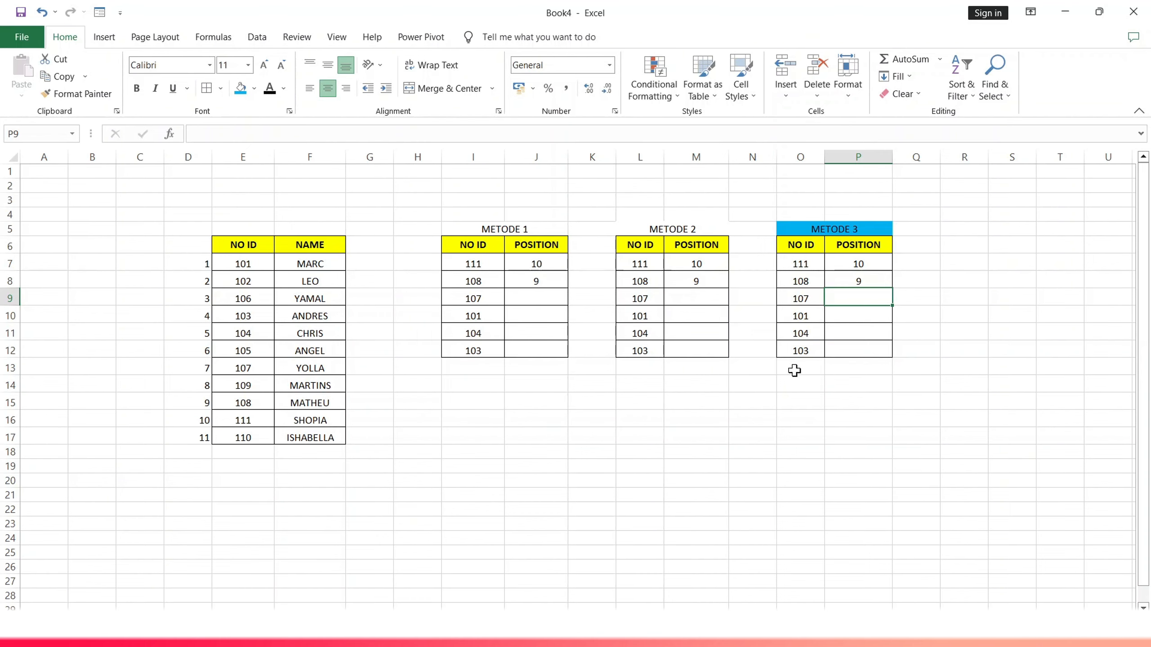
{"action": "type", "text": "1"}
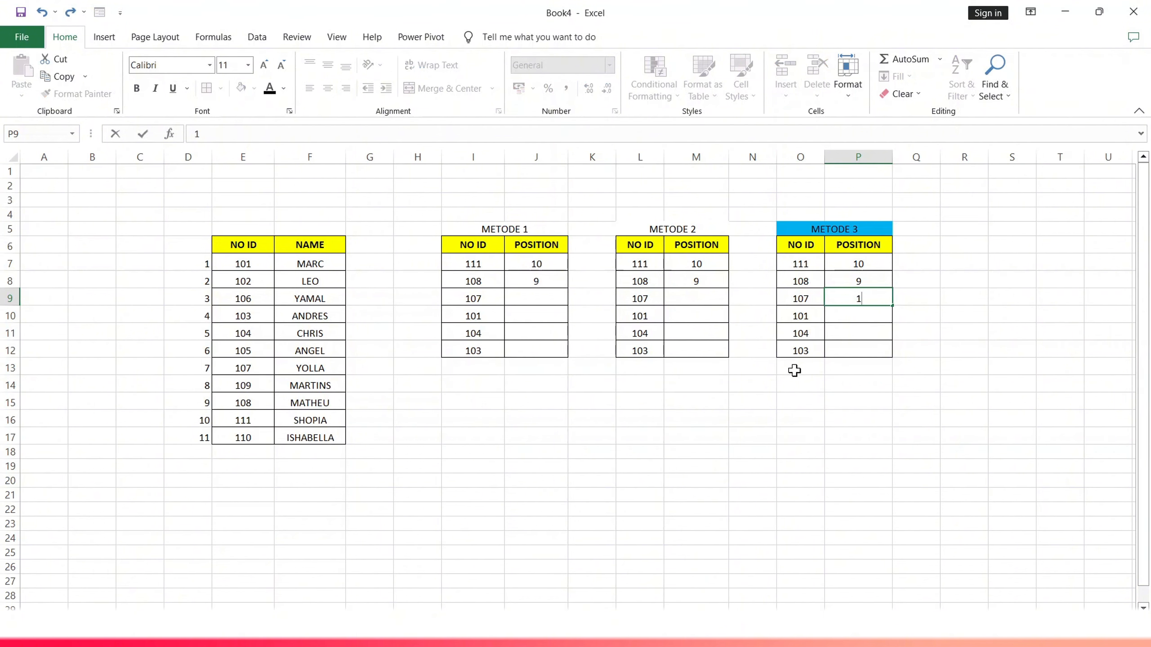
{"action": "type", "text": "0"}
{"action": "key", "text": "BackSpace"}
{"action": "key", "text": "BackSpace"}
Enter the formula =MATCH(107;E7:E17) in cell P9 of the METODE 3 table
{"action": "type", "text": "="}
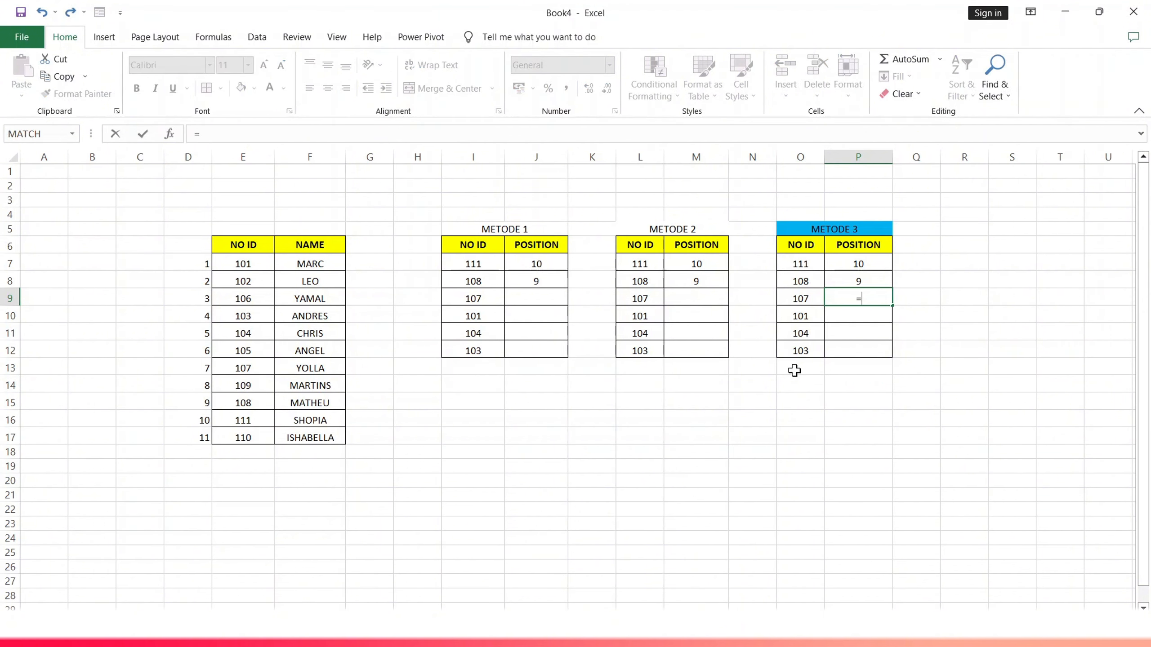
{"action": "type", "text": "MAT"}
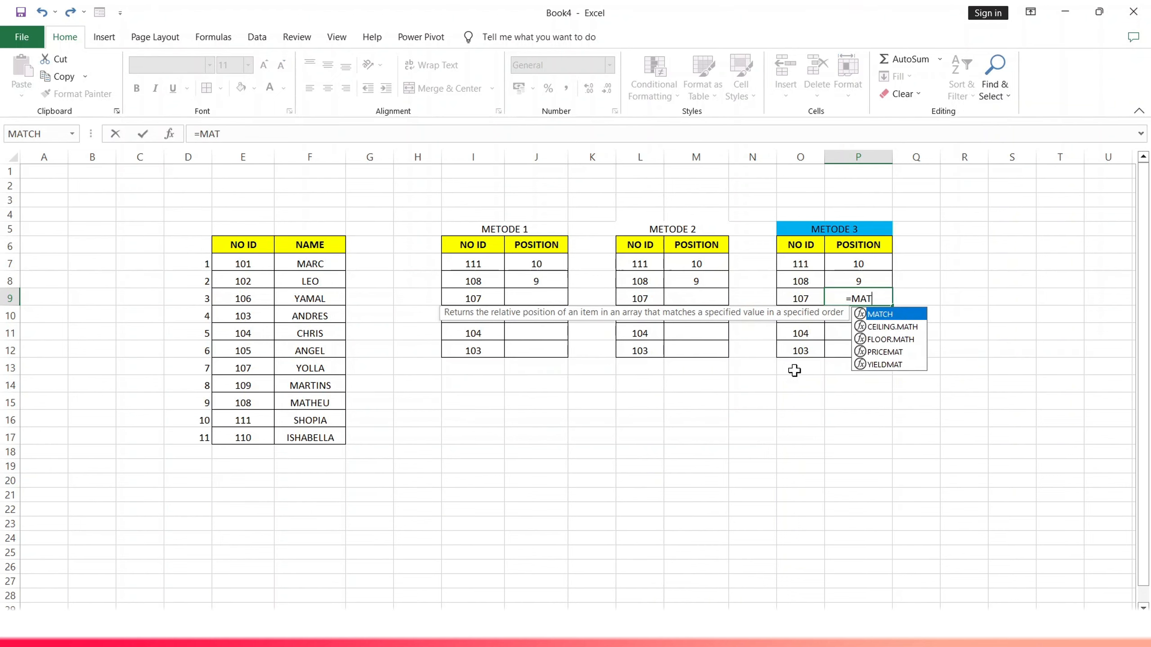
{"action": "type", "text": "CH("}
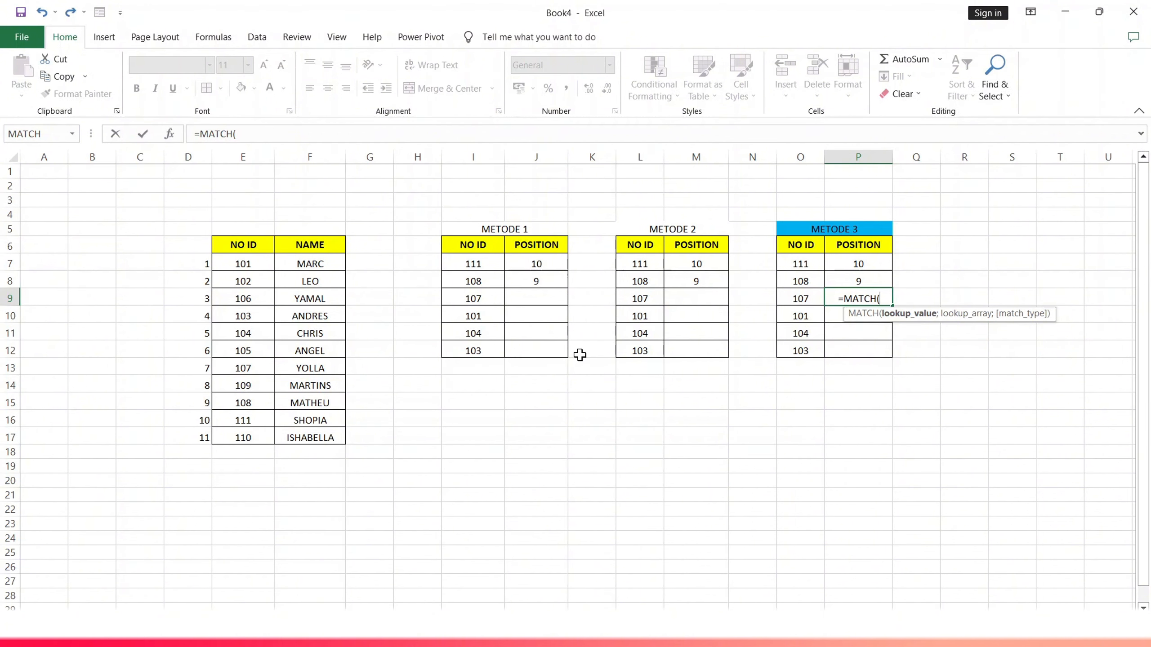
{"action": "type", "text": "11"}
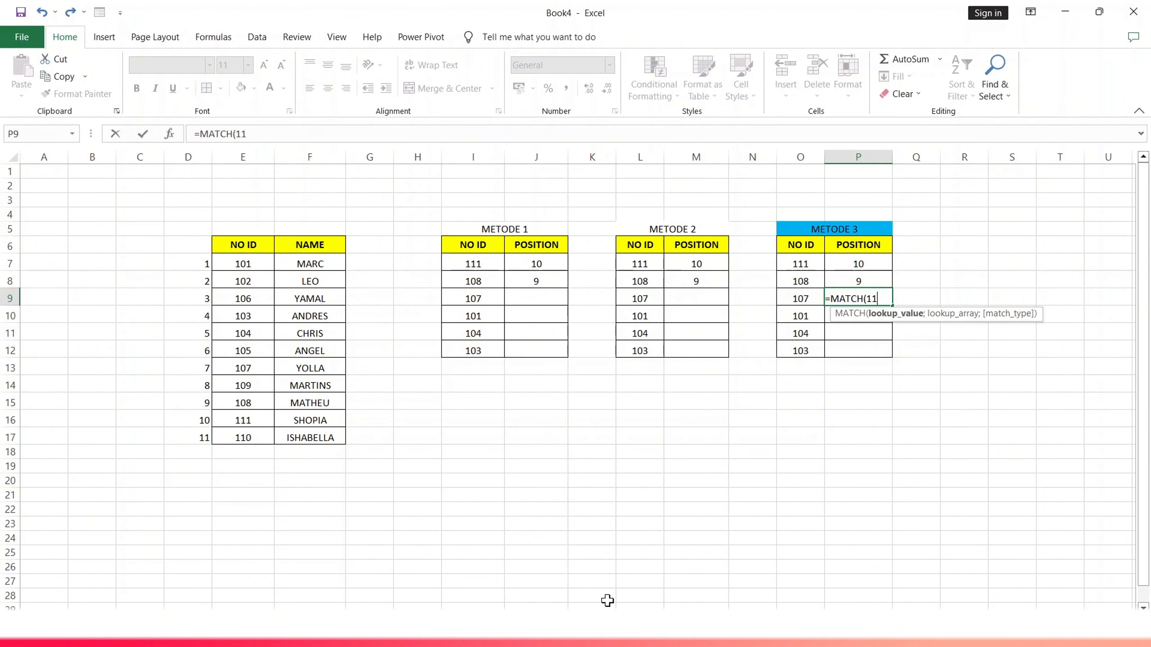
{"action": "key", "text": "BackSpace"}
{"action": "type", "text": "07;"}
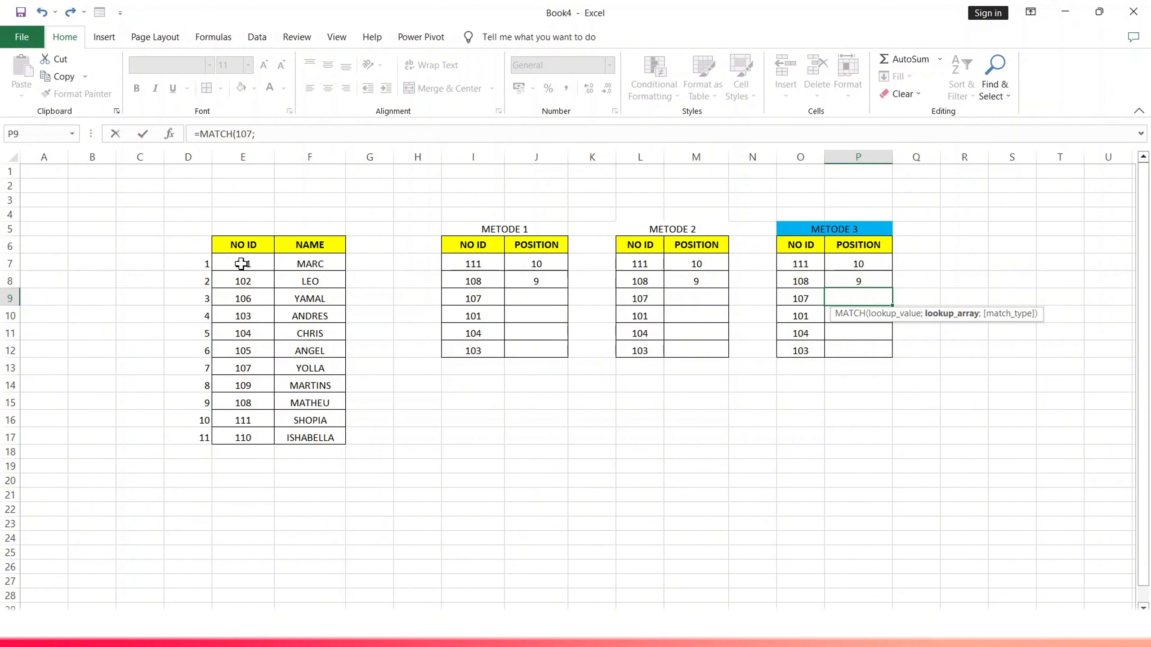
{"action": "left_click_drag", "start_coordinate": [240, 262], "coordinate": [252, 435]}
{"action": "type", "text": ")"}
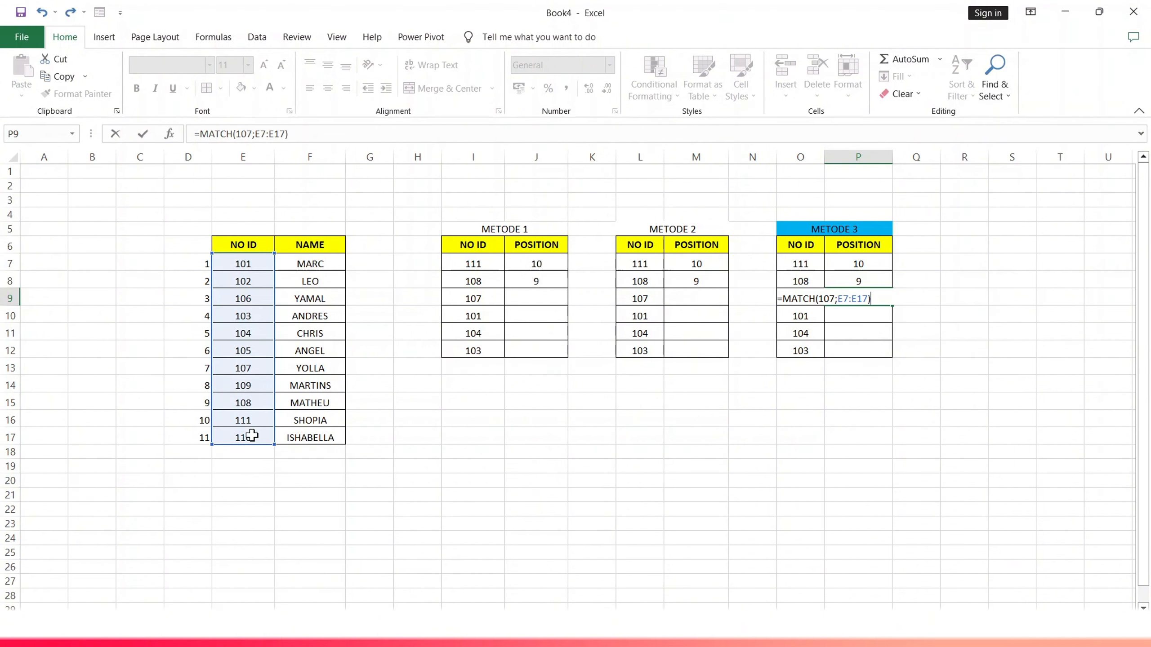
{"action": "key", "text": "Return"}
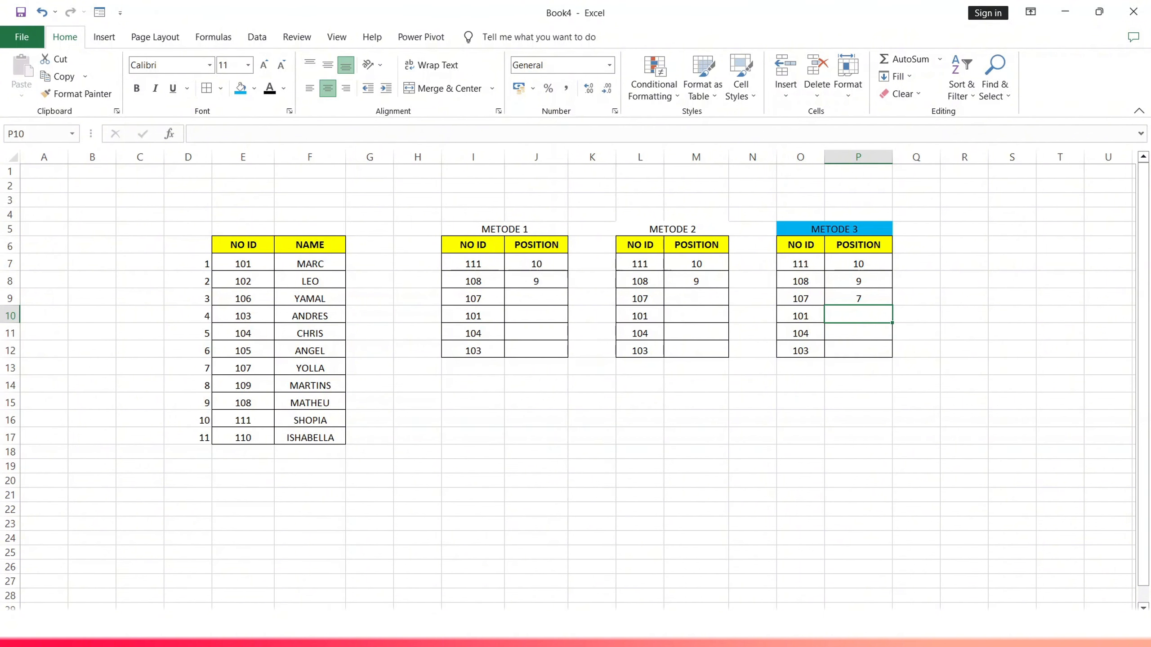
{"action": "left_click", "coordinate": [272, 641]}
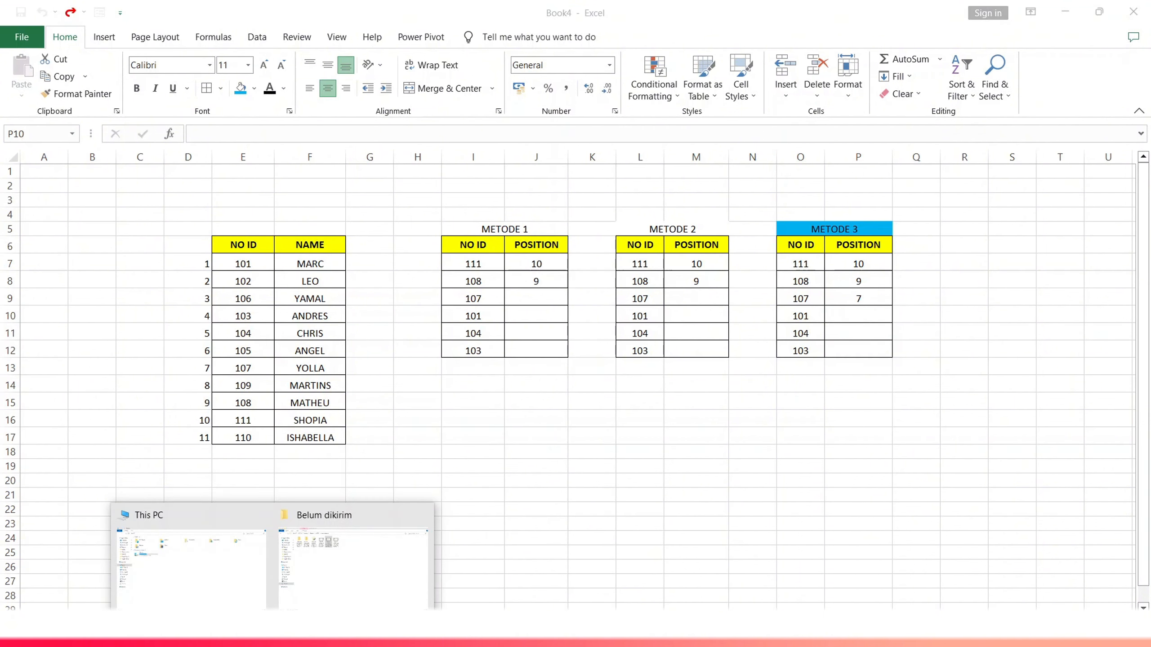
{"action": "key", "text": "Escape"}
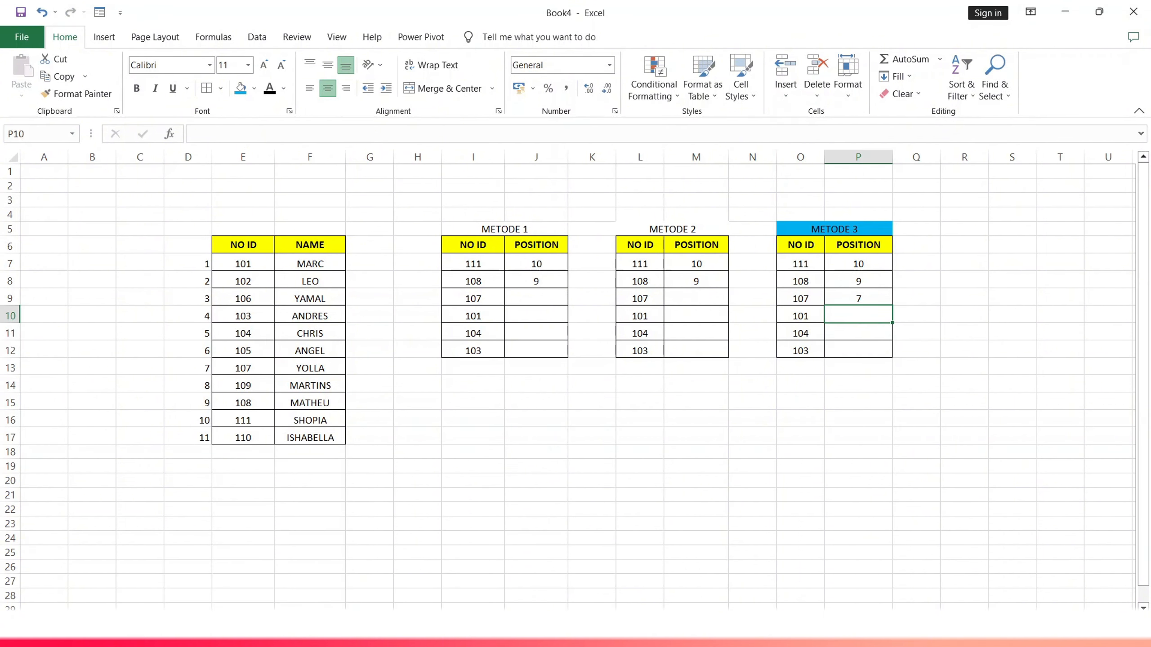
{"action": "left_click", "coordinate": [272, 642]}
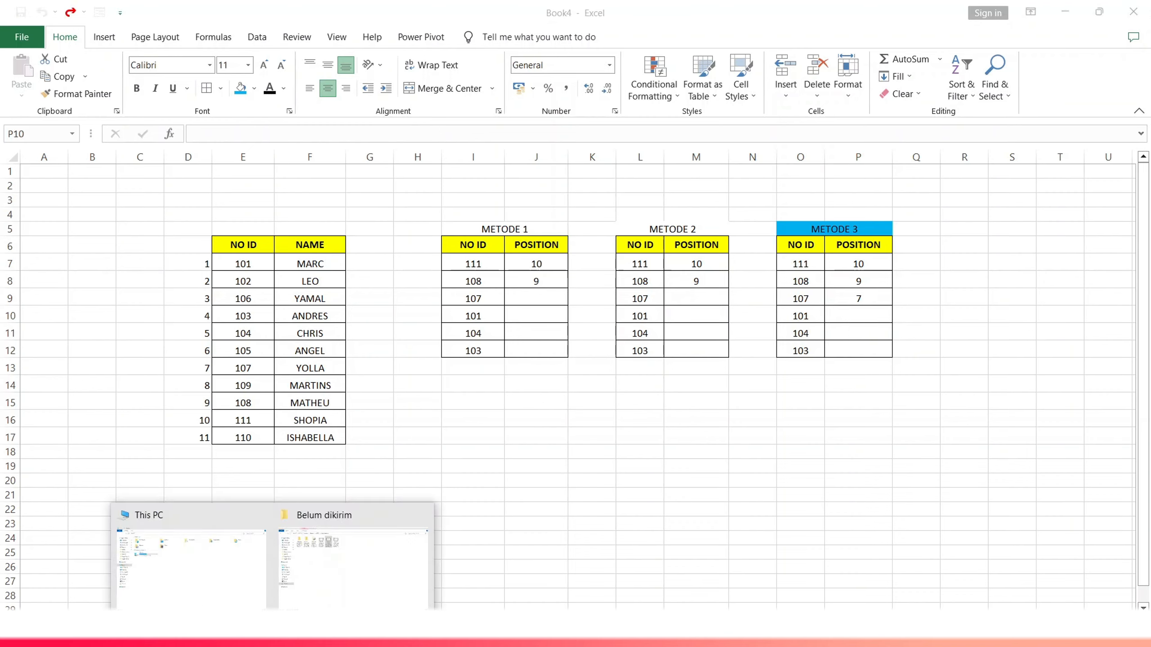